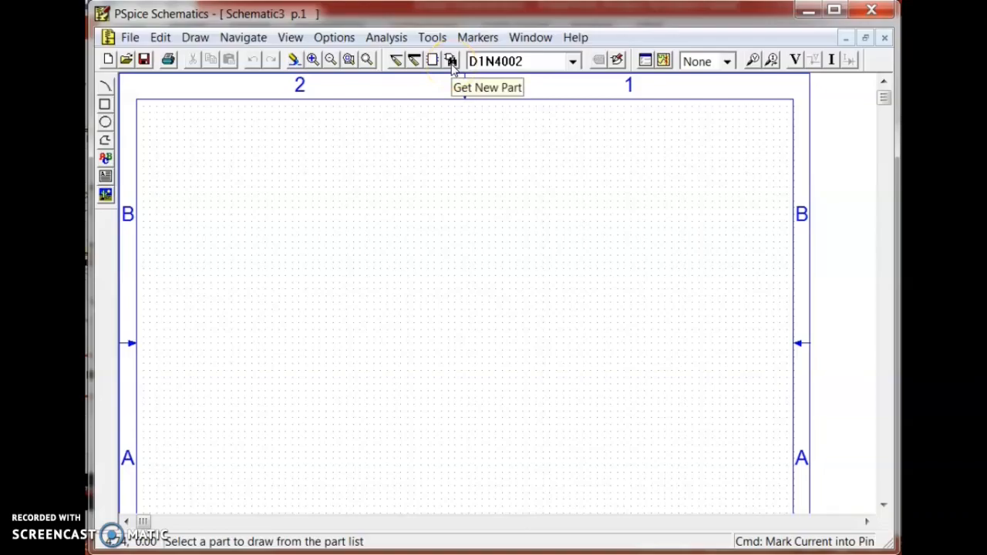
Get the D1N4002 diode from the part library and place one in the upper middle of the schematic
left_click(451, 62)
left_click_drag(223, 62, 315, 122)
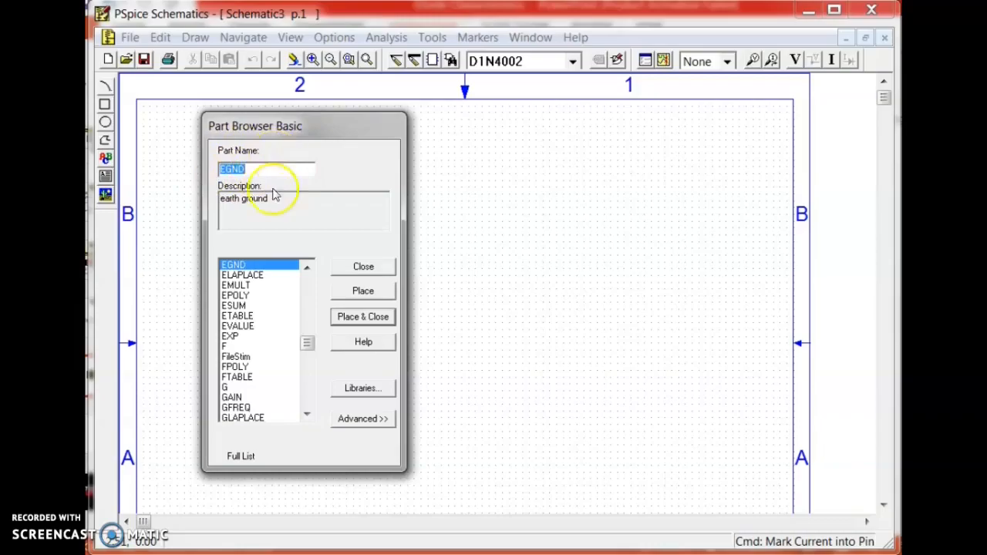
type("d")
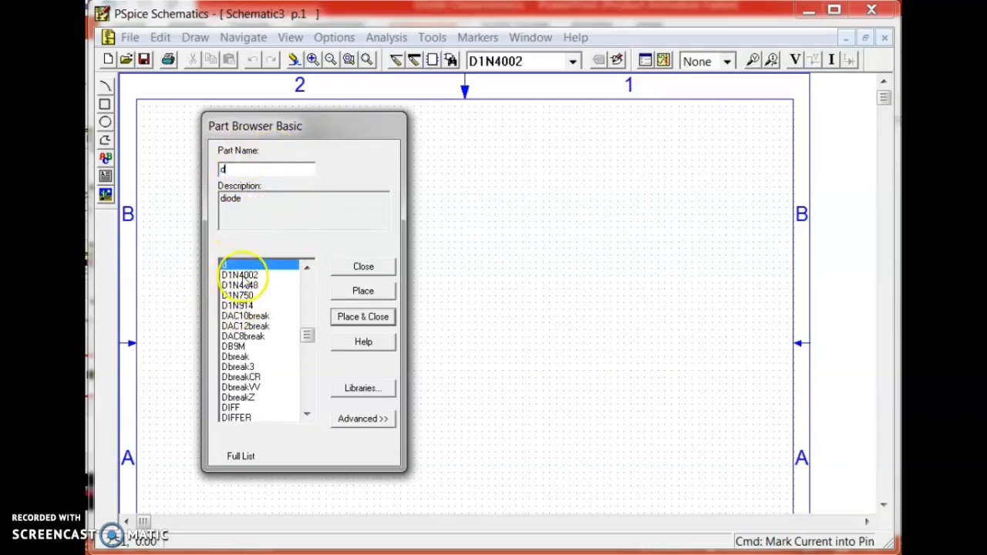
left_click(243, 276)
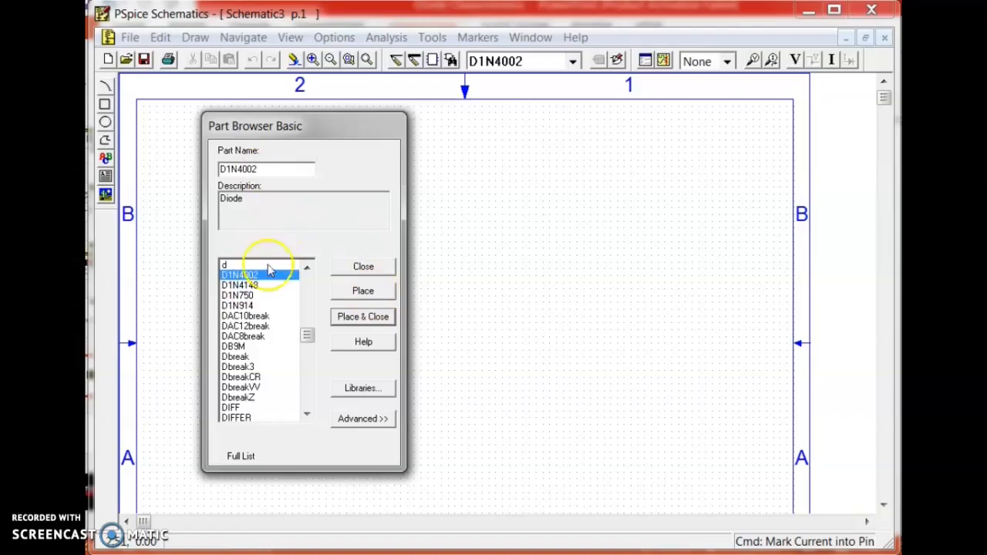
left_click(363, 293)
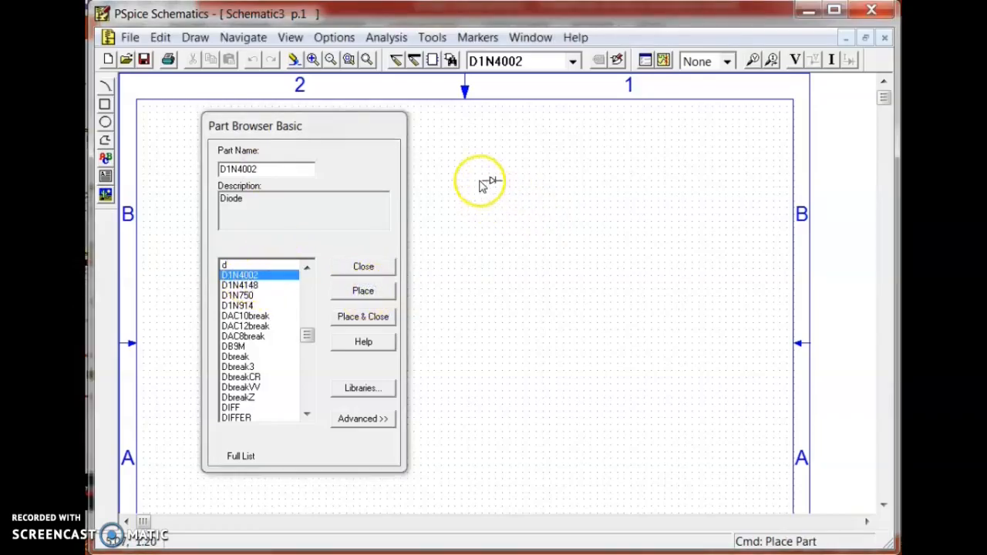
left_click(490, 181)
Get the VDC simple DC voltage source and place one below and to the left of the diode
double_click(242, 168)
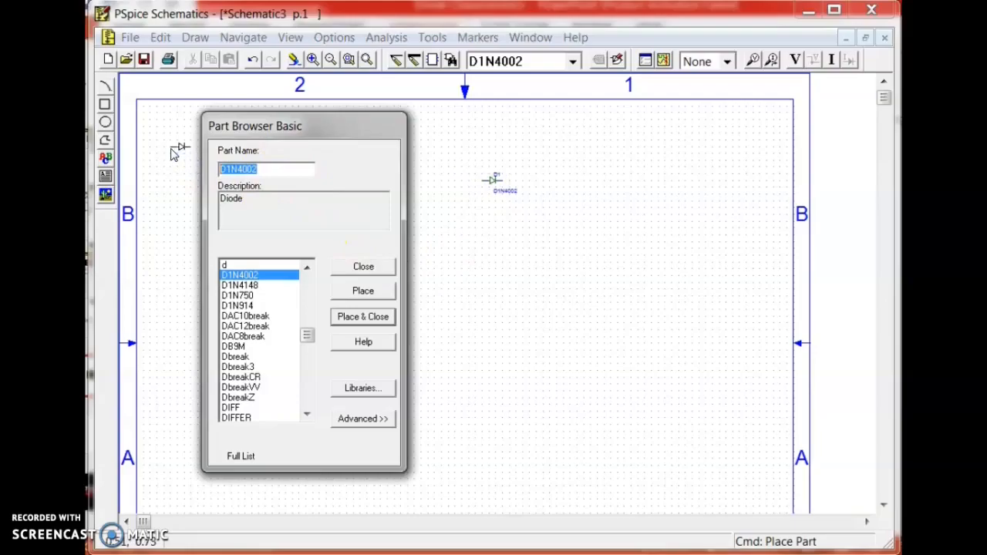
type("v")
left_click(231, 276)
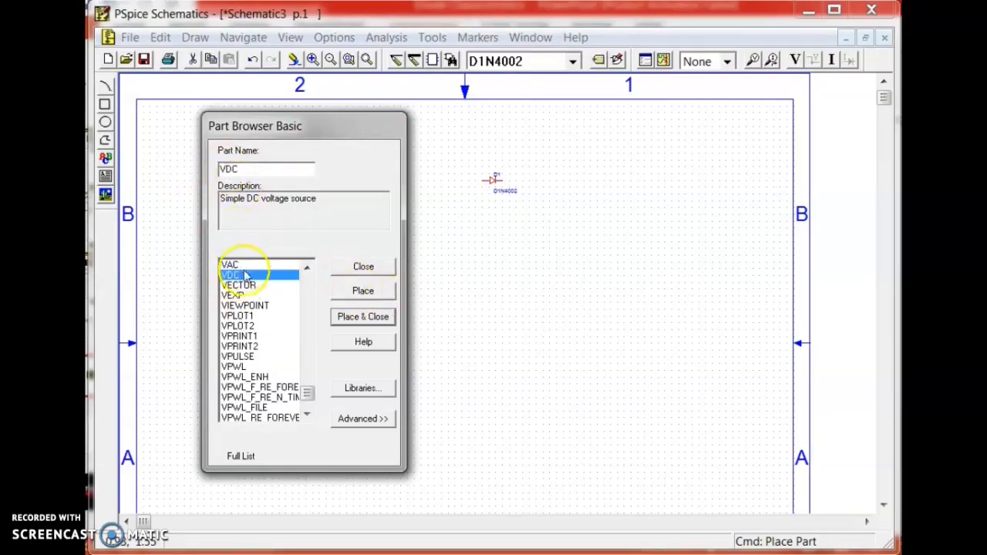
left_click(357, 293)
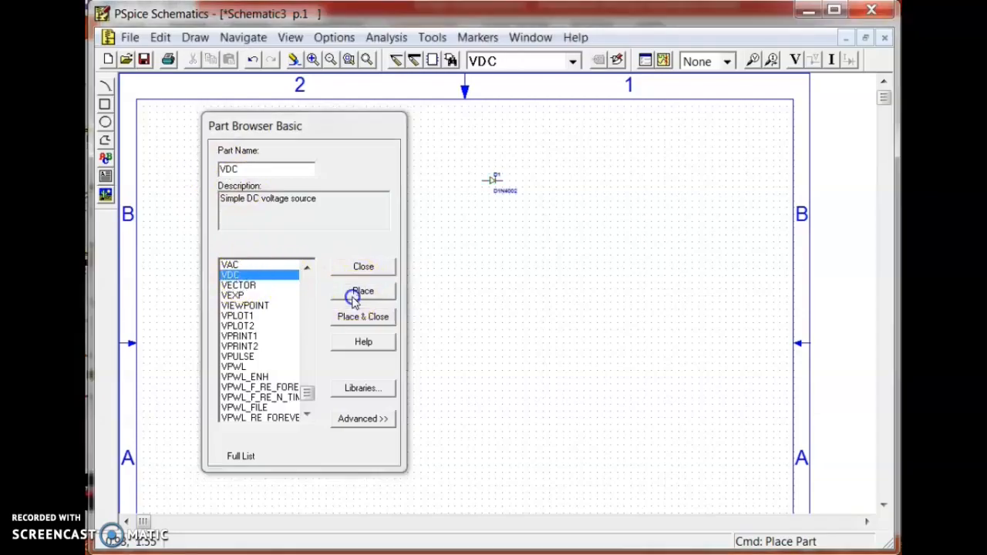
left_click(454, 209)
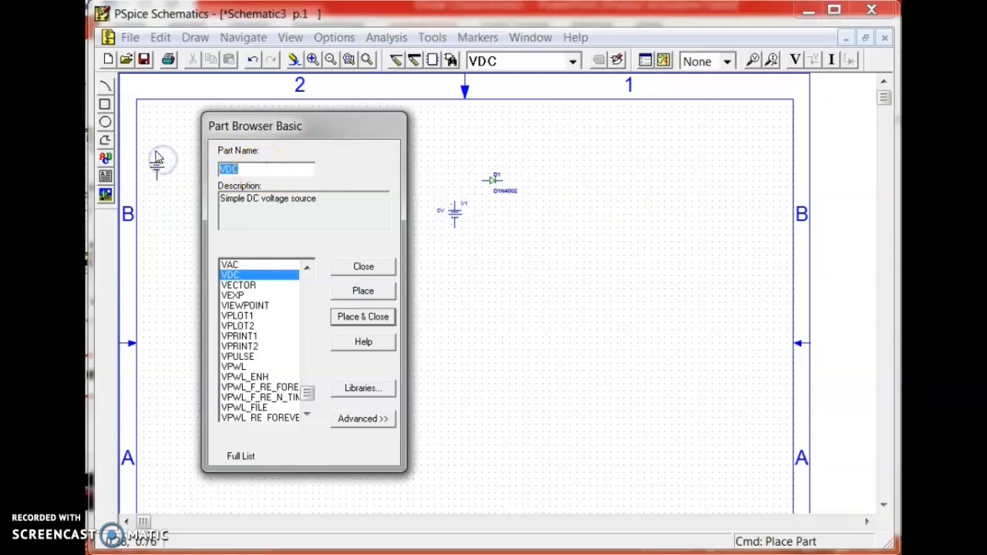
Get a resistor (r), rotate it to vertical and place it below and to the right of the diode
type("r")
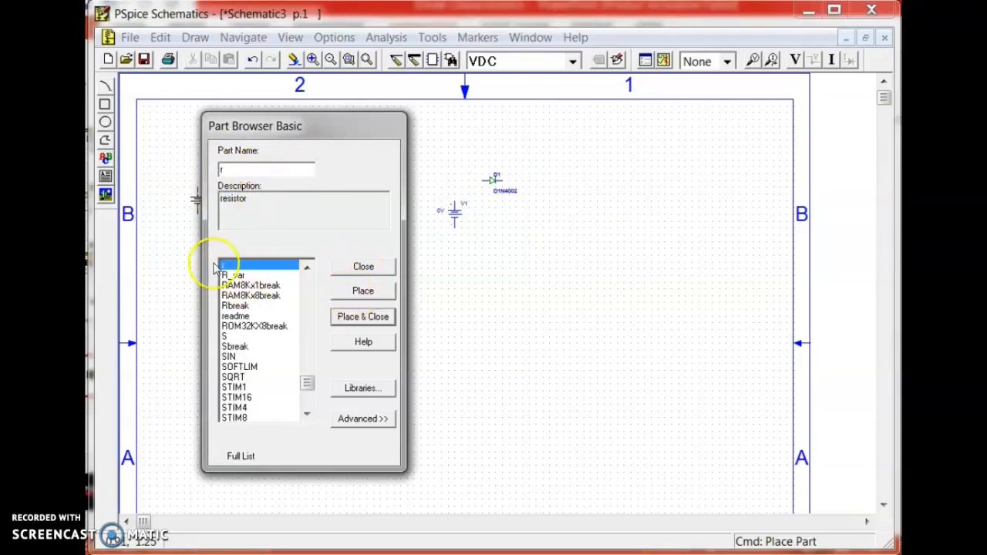
left_click(367, 298)
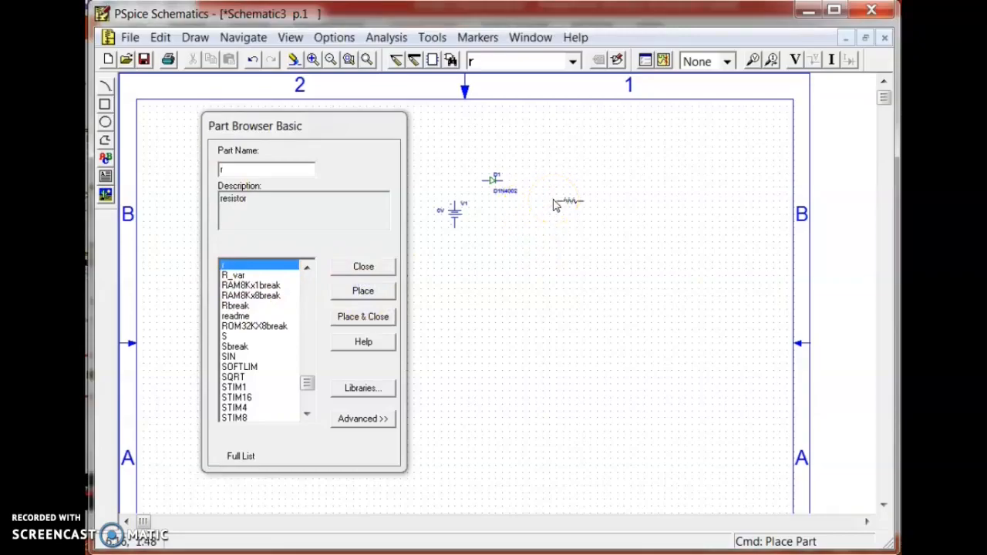
key("ctrl+r")
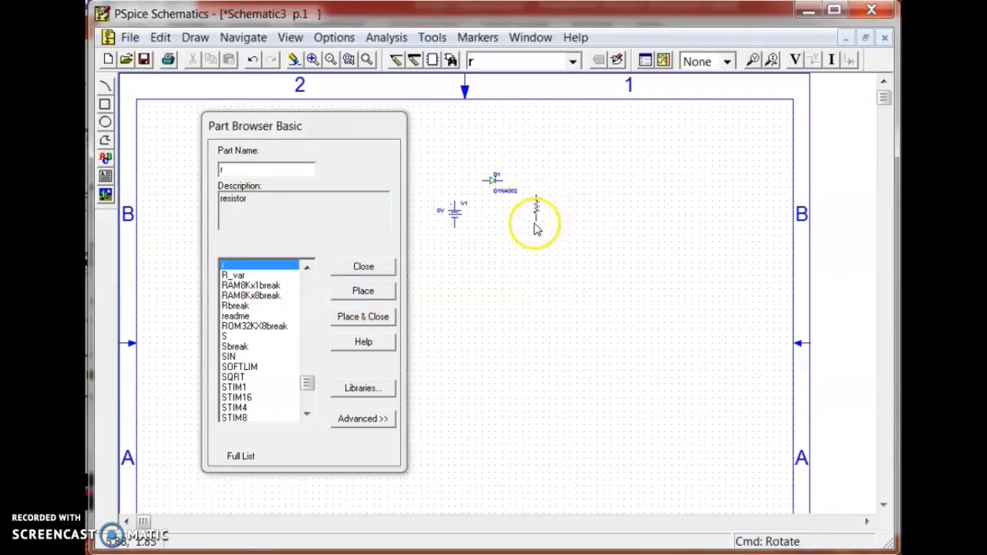
left_click(535, 226)
Place an EGND earth ground below the diode, between the source and the resistor, and close the part browser
type("e")
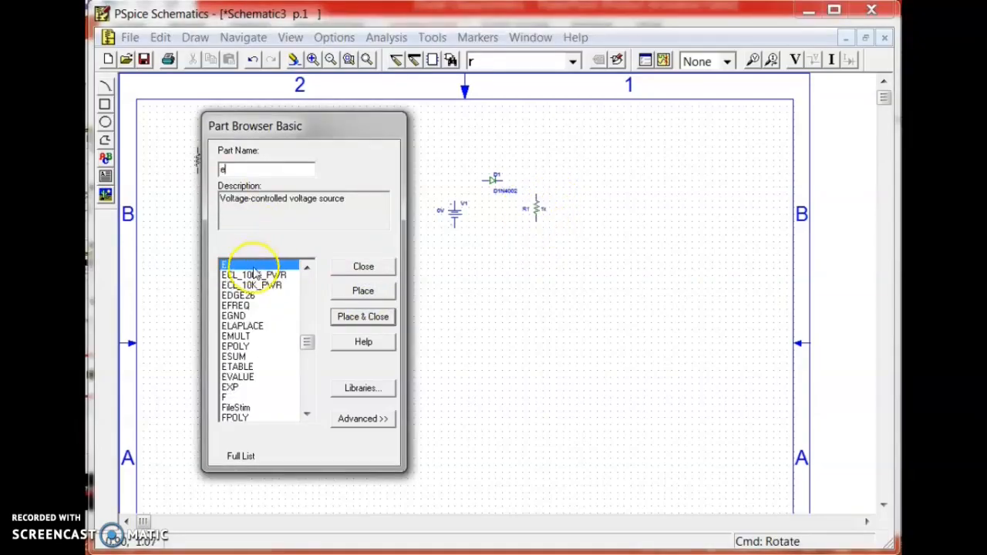
left_click(235, 316)
left_click(365, 300)
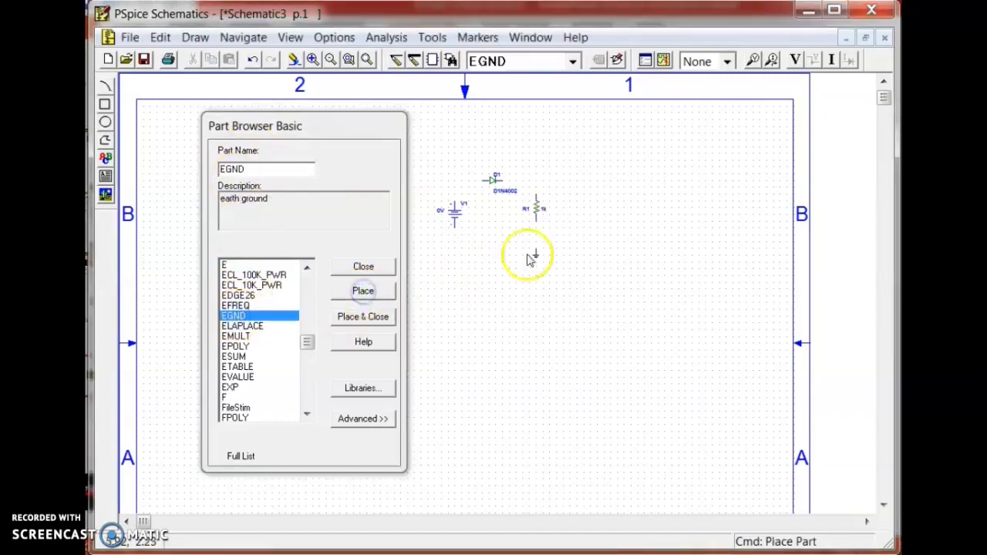
left_click(490, 245)
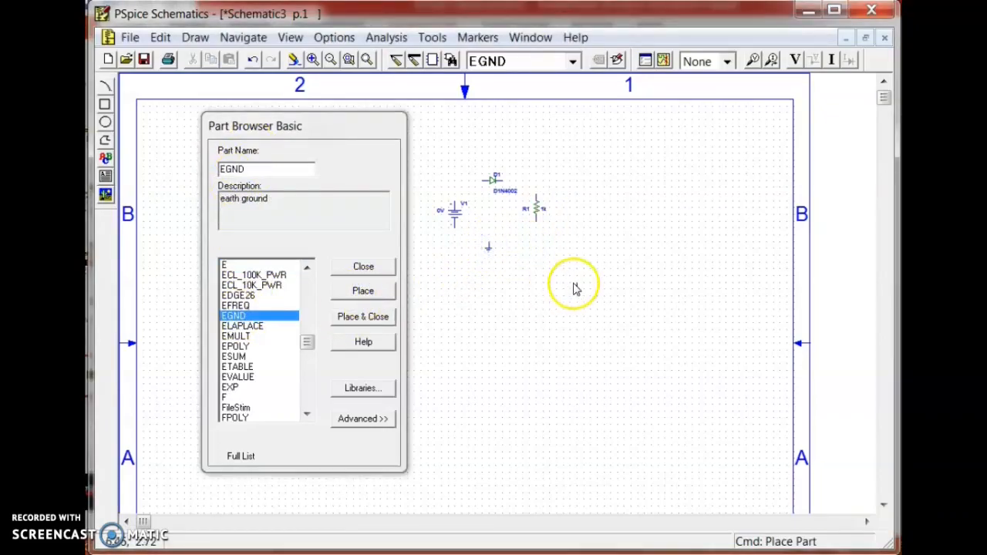
left_click(489, 249)
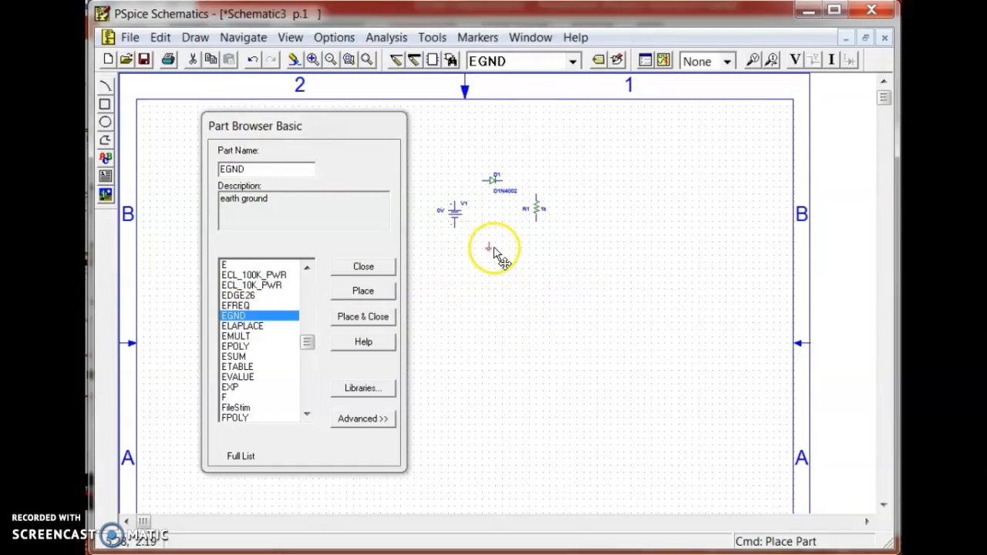
left_click(363, 267)
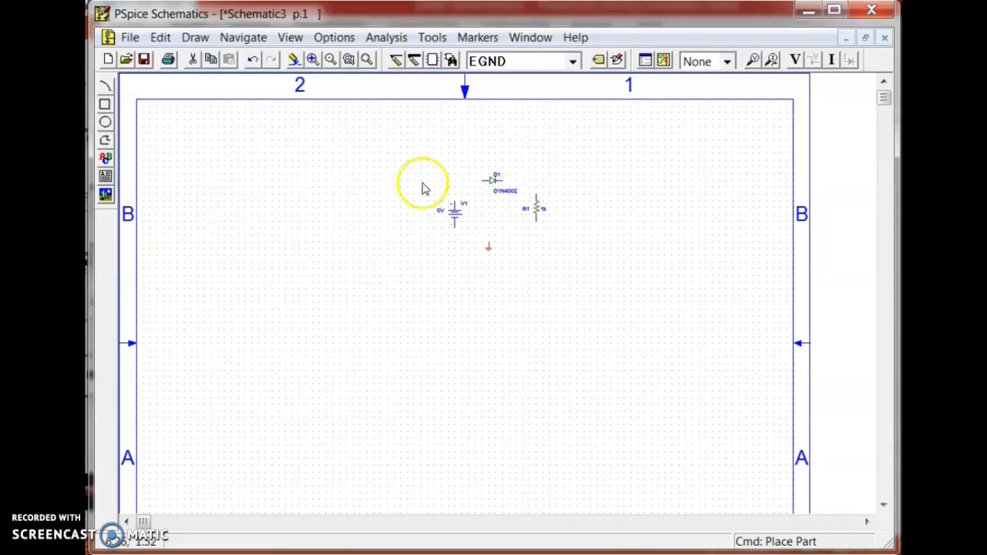
Wire the voltage source's positive terminal to the diode's anode, and the diode's cathode to the resistor's upper pin
left_click(367, 60)
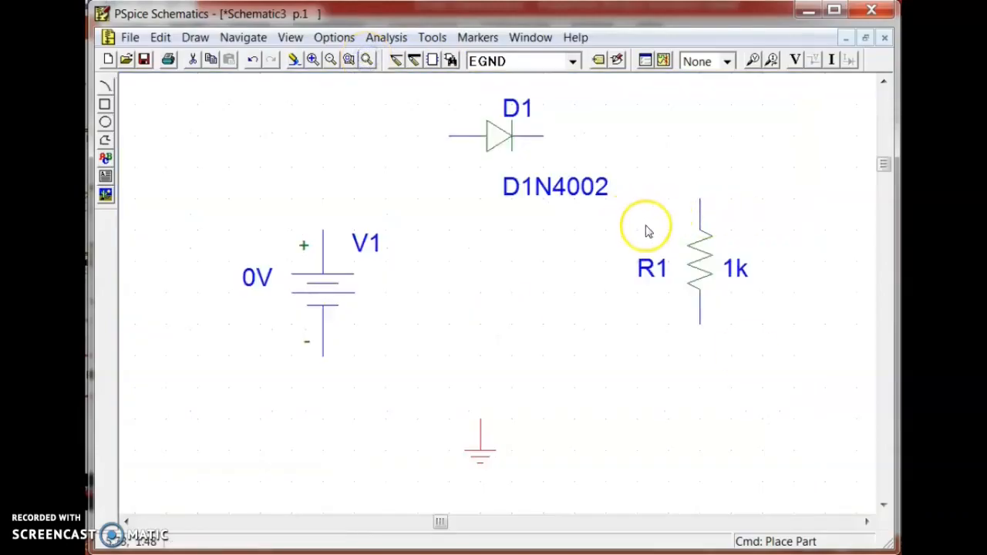
left_click(397, 65)
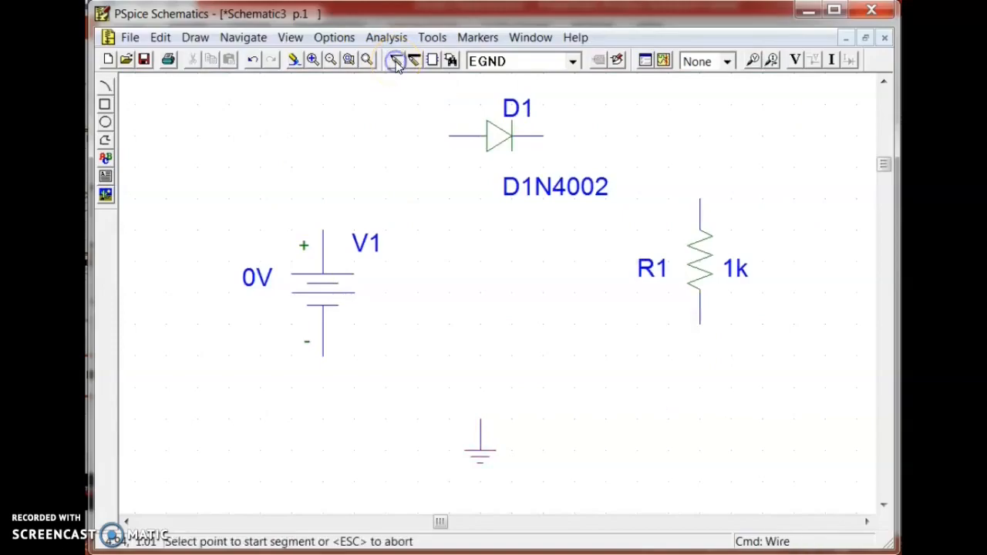
left_click(324, 233)
left_click(454, 137)
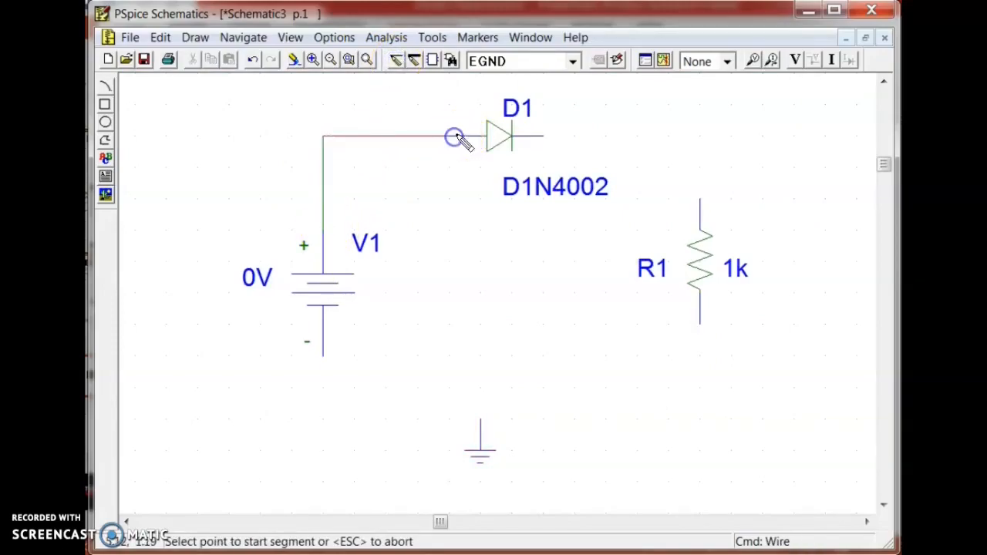
left_click(543, 138)
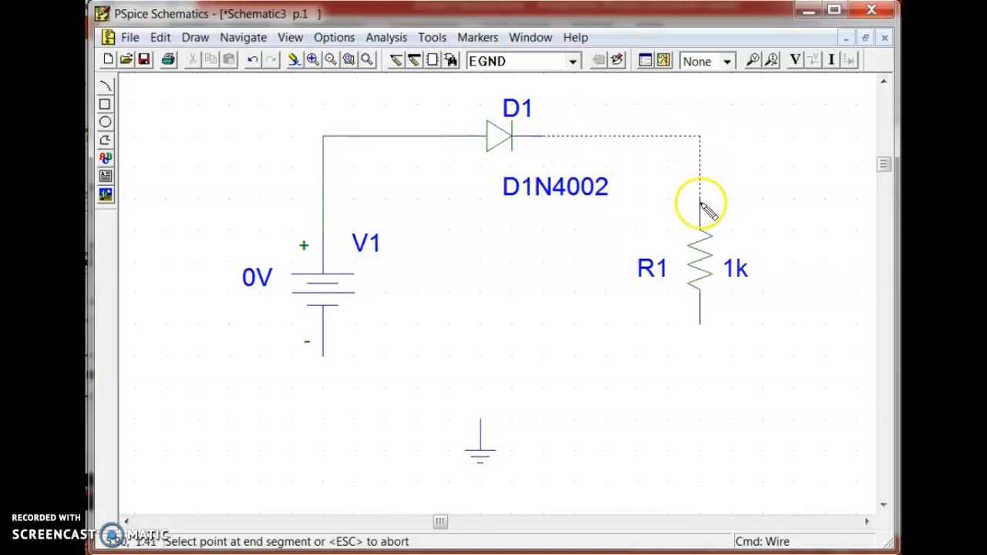
left_click(701, 205)
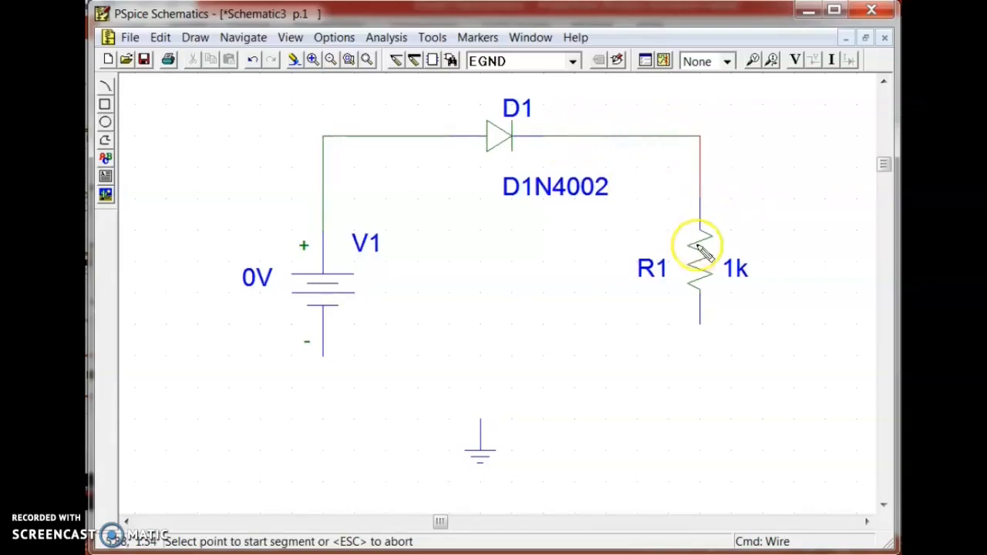
Wire the voltage source's negative terminal to the ground, and the ground to the resistor's lower pin, then finish wiring
left_click(323, 354)
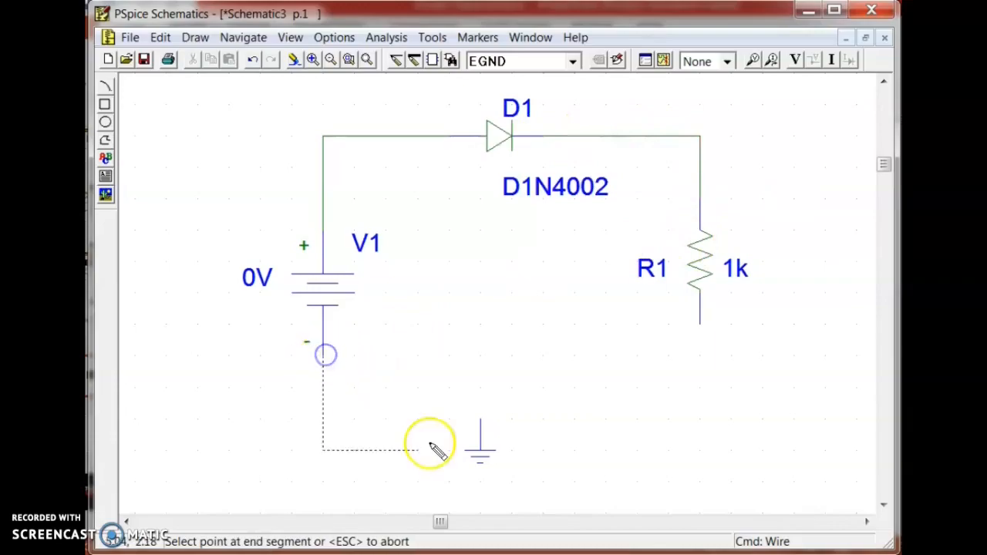
left_click(478, 420)
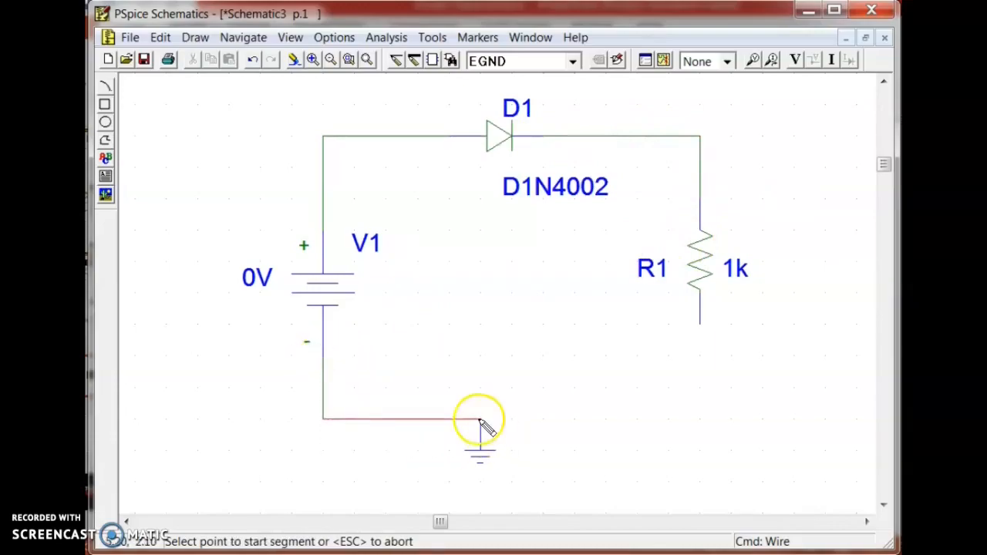
mouse_move(480, 422)
left_mouse_down()
mouse_move(623, 421)
mouse_move(700, 323)
left_mouse_up()
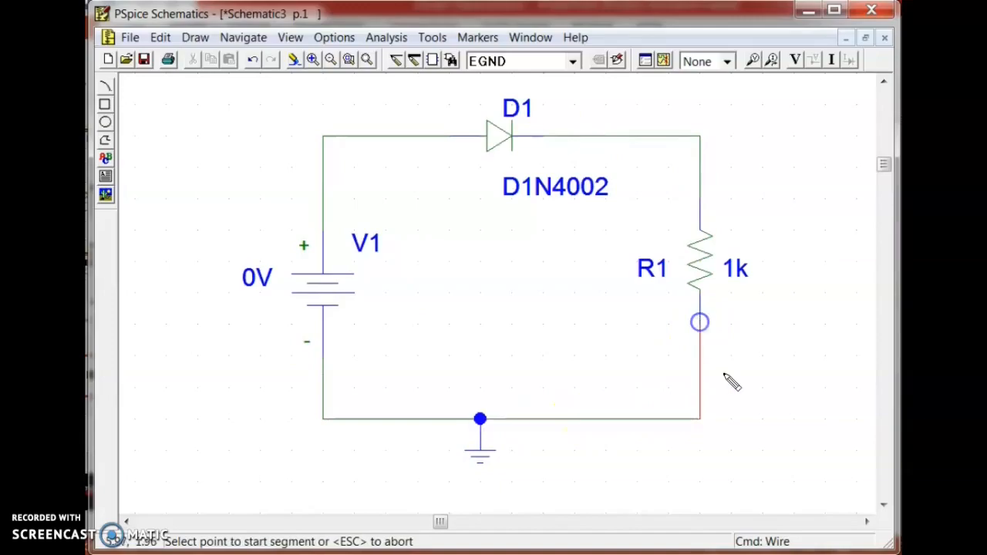
right_click(760, 181)
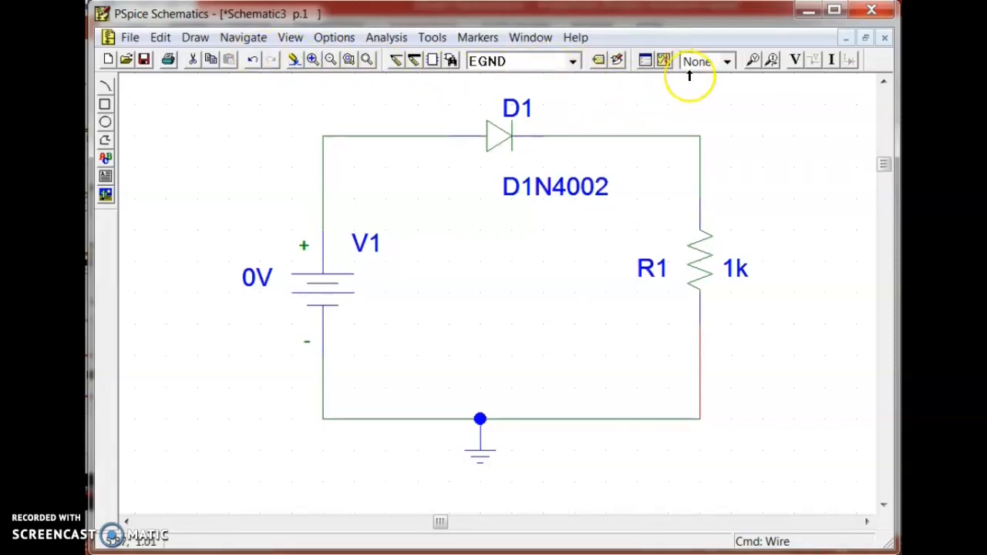
Place a current marker on the upper pin of resistor R1
scroll(689, 77, "up", 5)
scroll(683, 88, "down", 5)
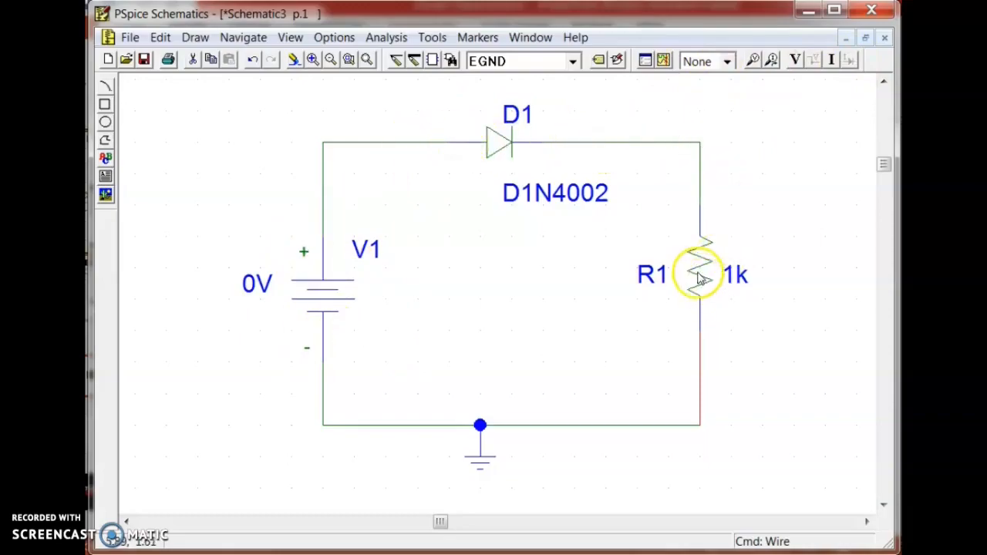
left_click(775, 62)
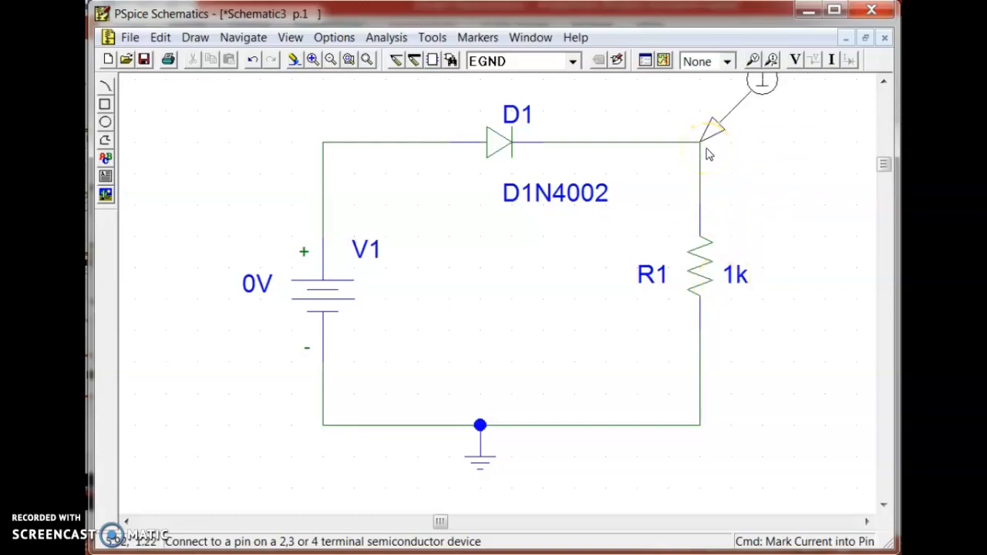
left_click(705, 219)
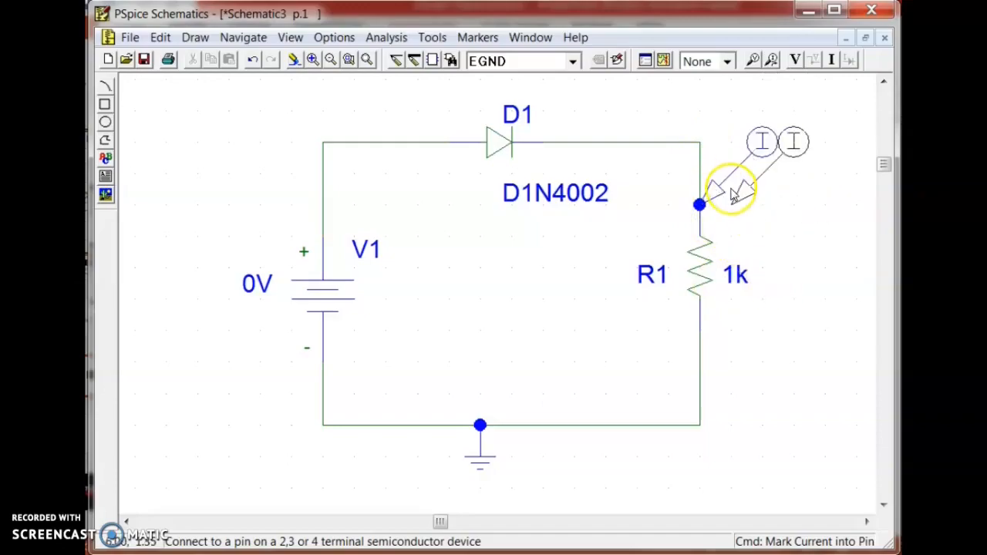
Try to place another current marker on the wire corner between the diode and the resistor, then end marker placement
left_click(702, 152)
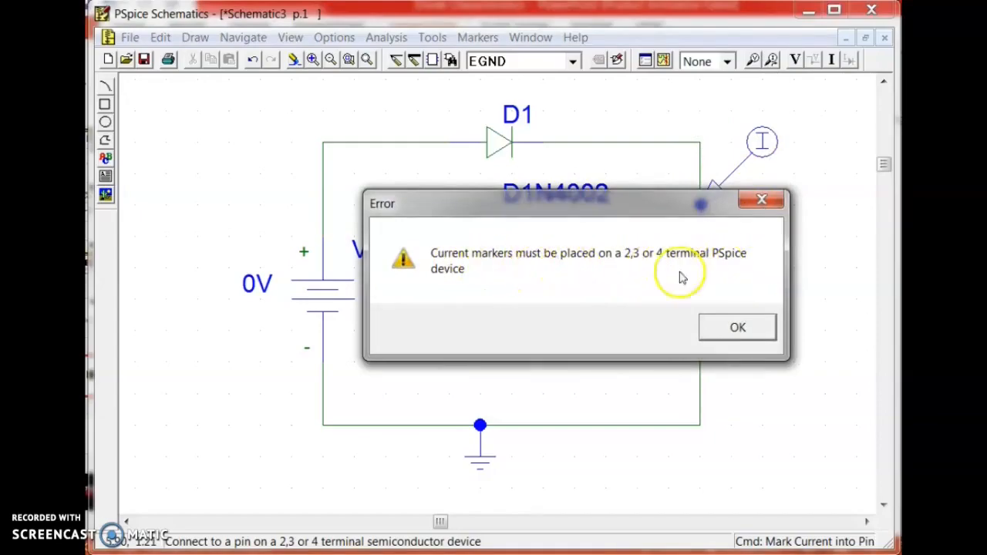
left_click(735, 327)
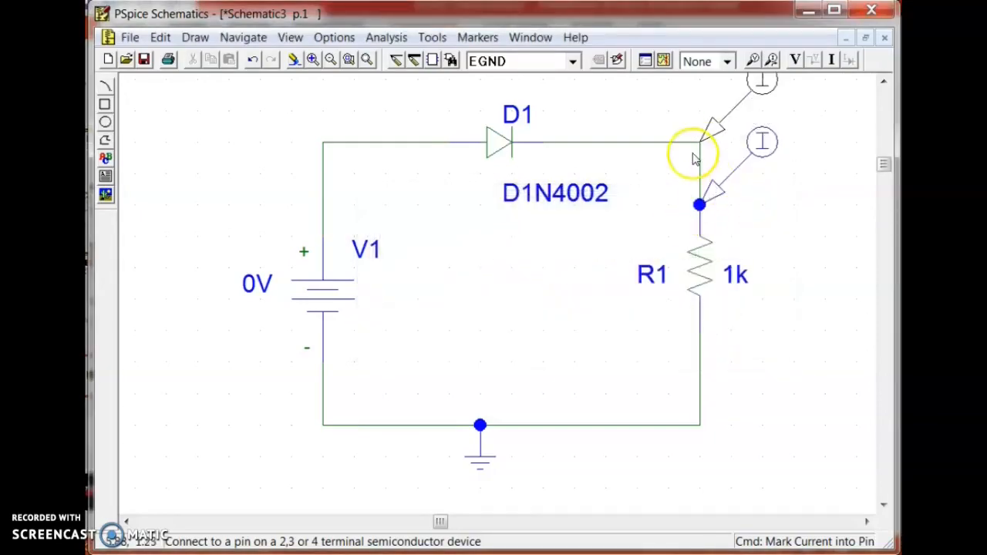
right_click(770, 249)
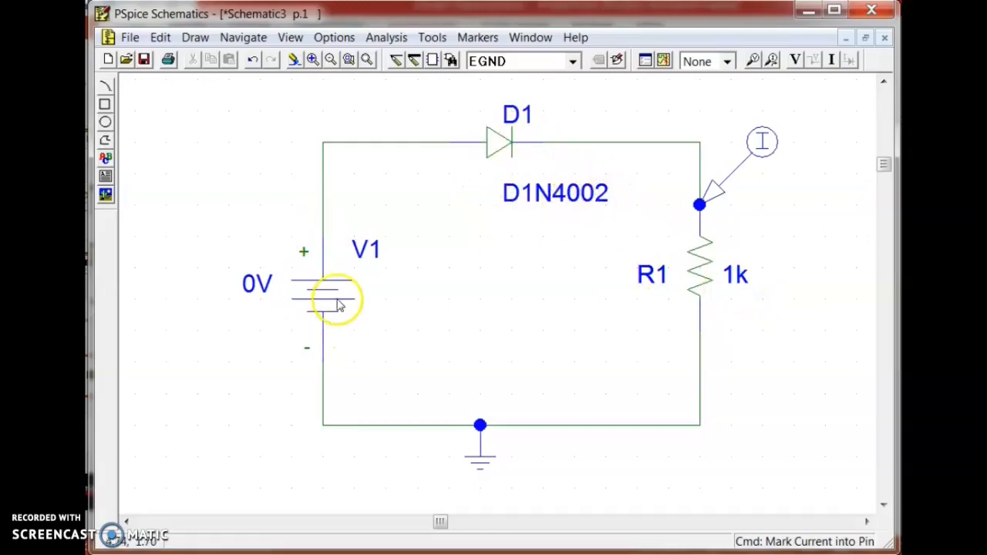
Set the voltage source's reference designator to Vin and keep the resistor's value at 1k
double_click(365, 254)
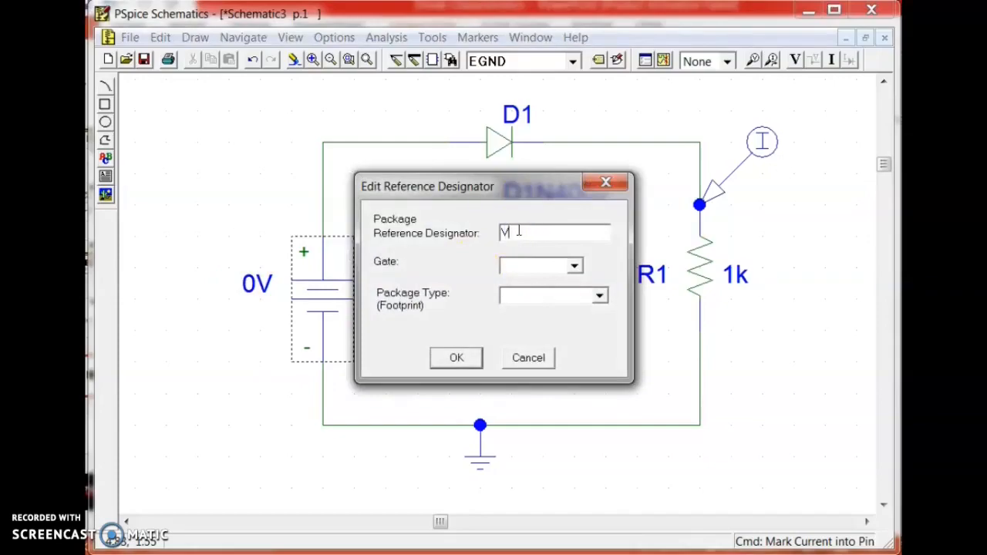
left_click(456, 356)
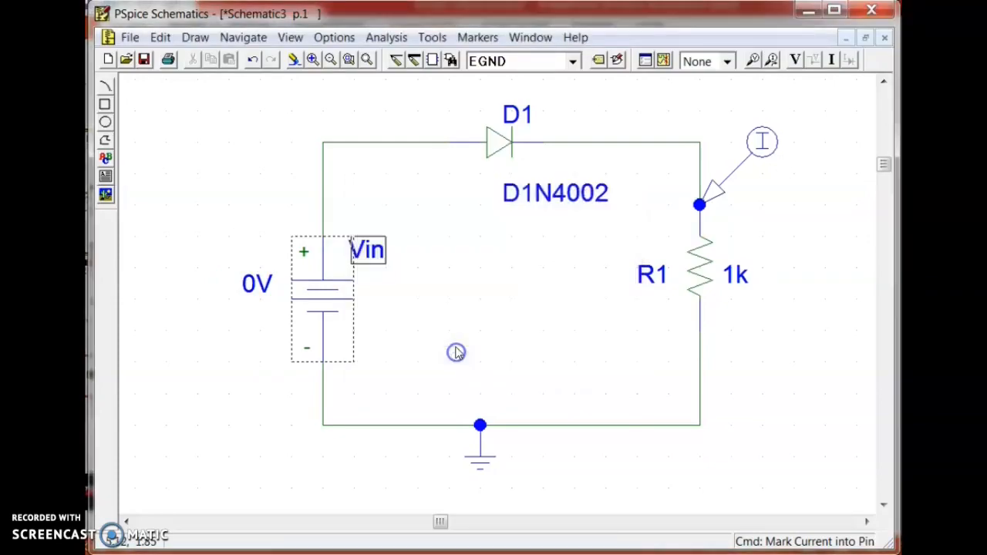
double_click(734, 277)
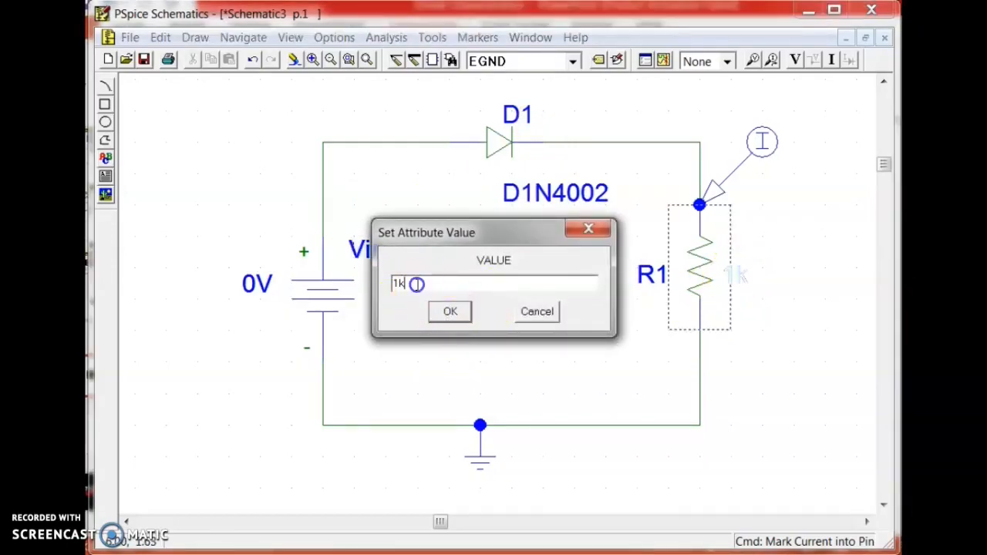
left_click(453, 312)
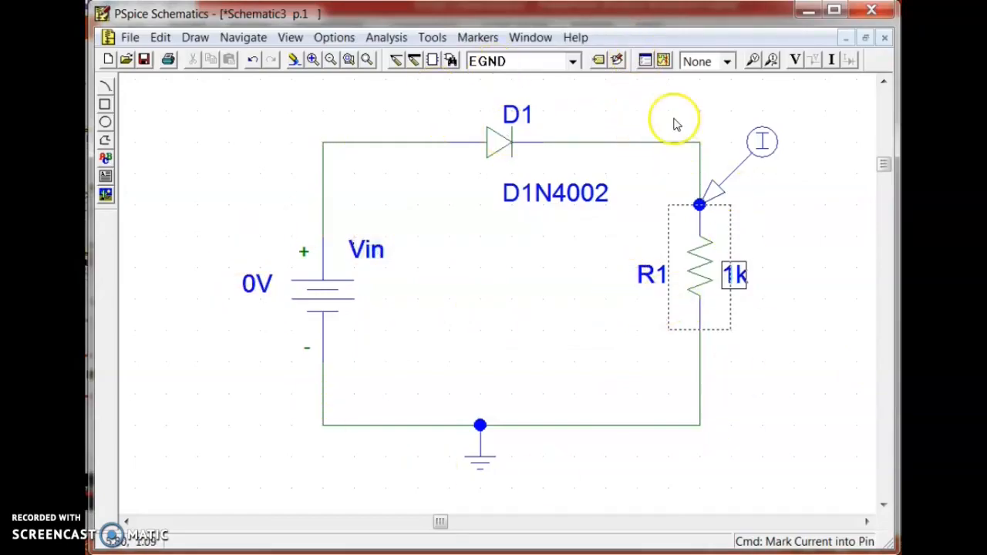
Enable a linear DC sweep of voltage source Vin from 0 to 2V with a 0.1 increment, and close the analysis setup
left_click(644, 61)
left_click_drag(393, 182, 446, 326)
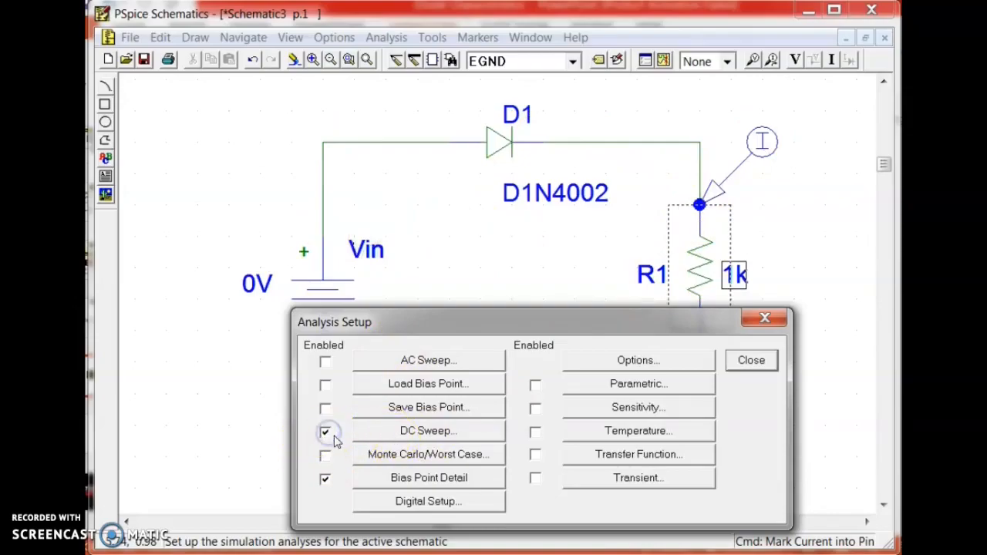
left_click(407, 434)
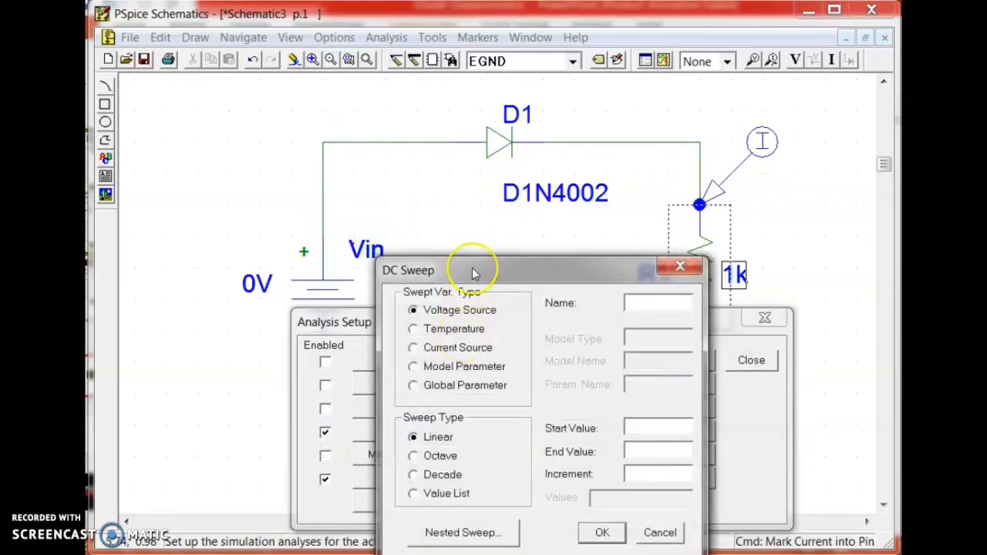
left_click_drag(474, 274, 581, 125)
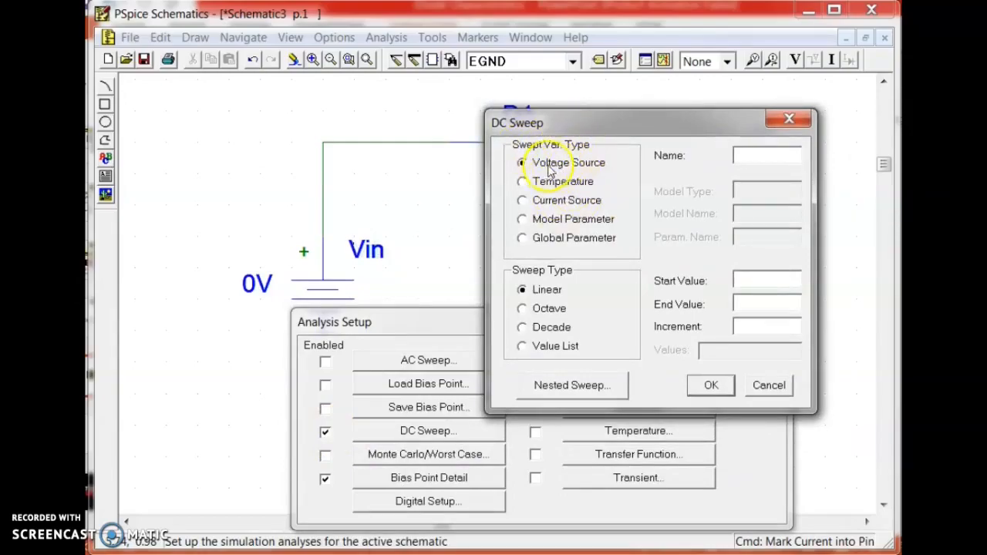
left_click_drag(592, 123, 622, 222)
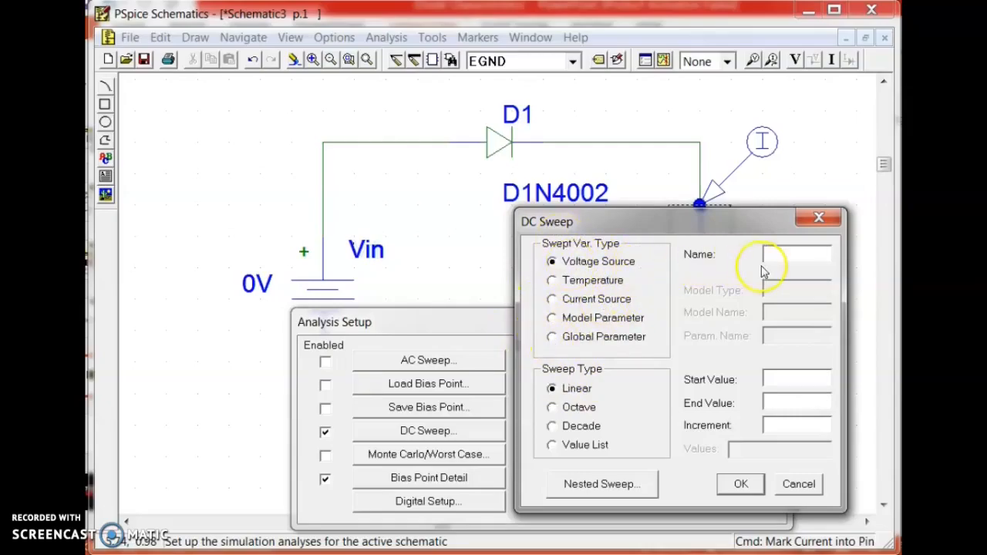
left_click_drag(706, 219, 695, 186)
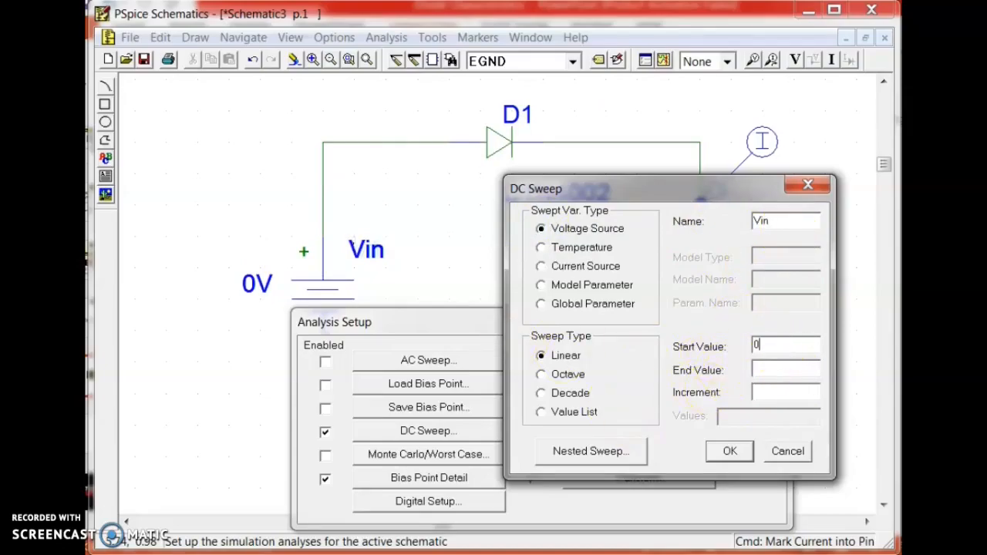
left_click(781, 365)
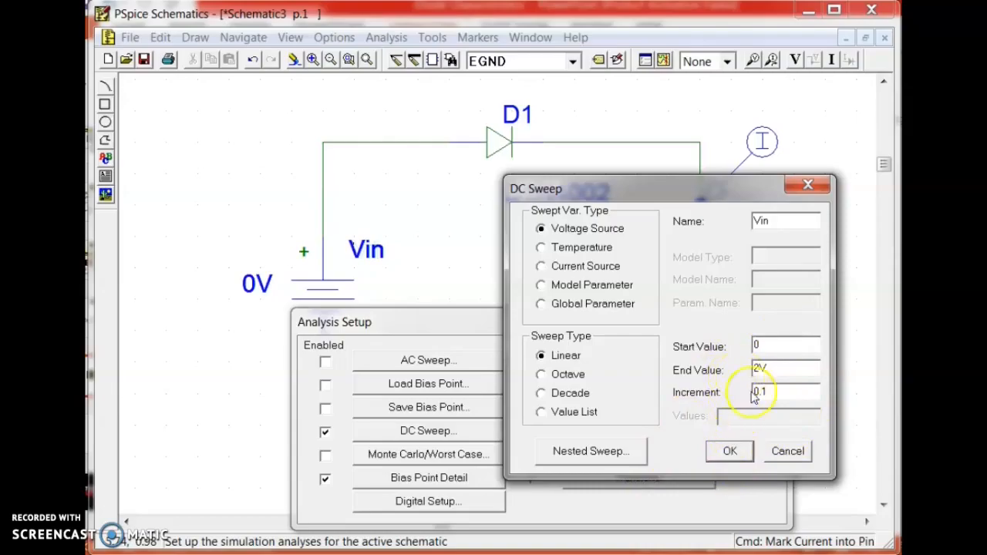
left_click(730, 452)
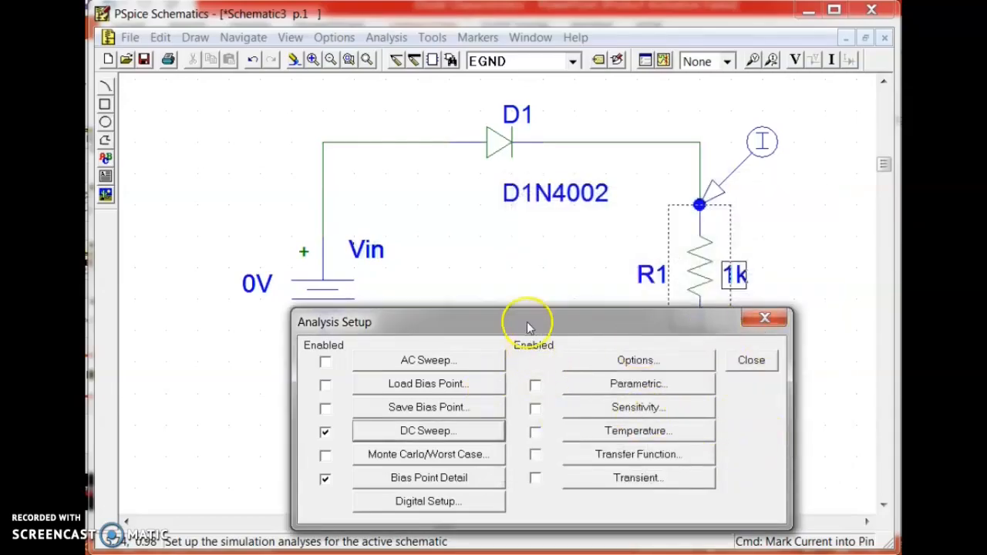
left_click_drag(524, 321, 507, 269)
left_click(739, 312)
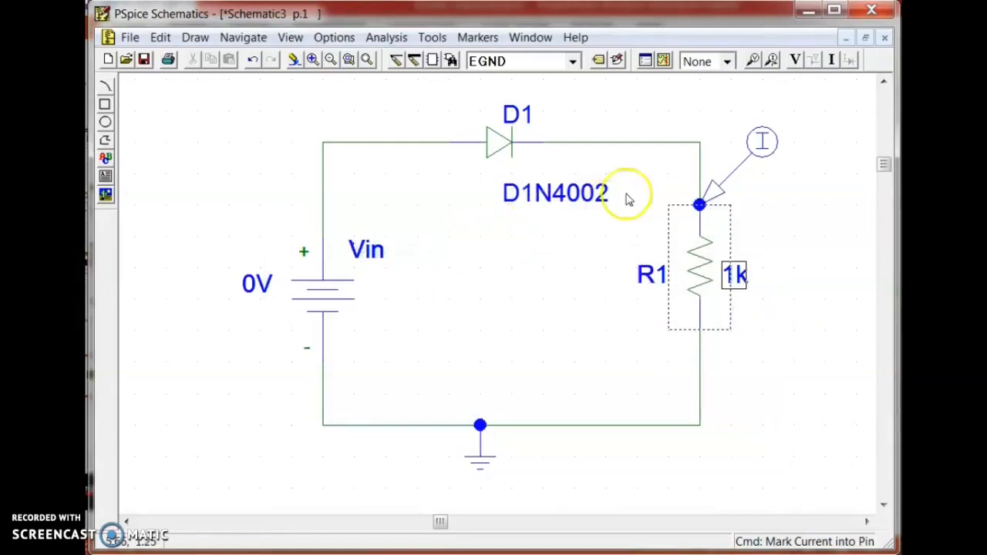
Save the schematic as diode1 in the PSPICE Practical folder
left_click(130, 38)
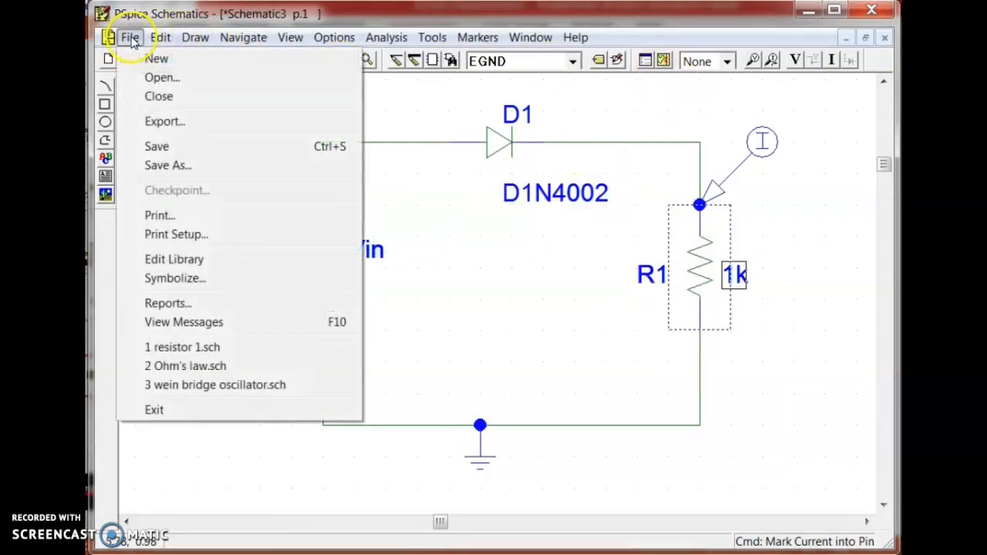
left_click(175, 147)
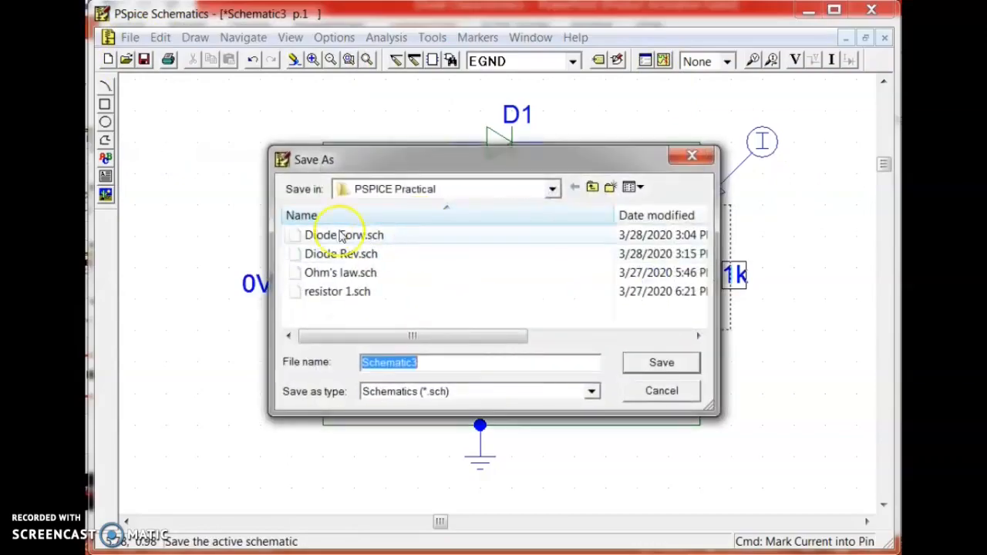
type("diod")
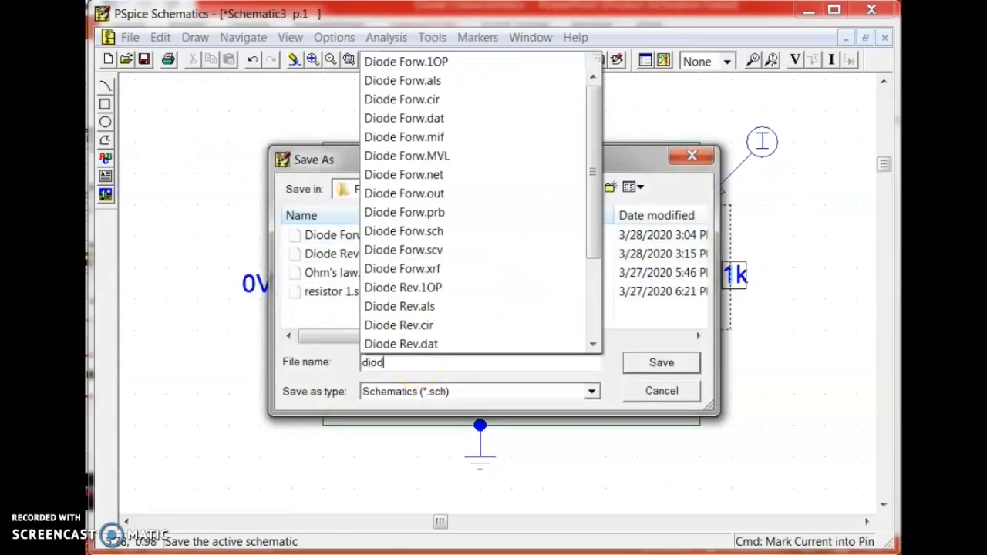
type("e1")
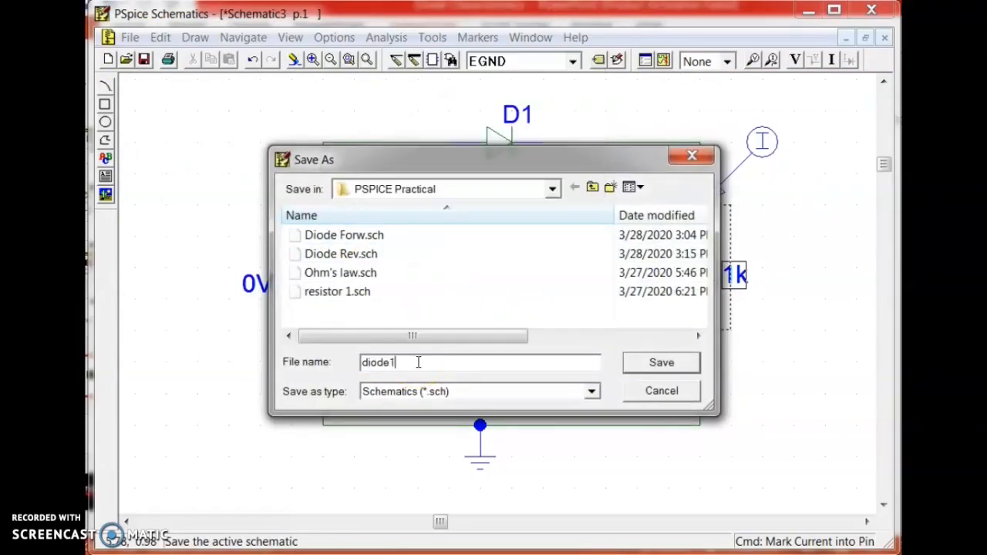
left_click(651, 369)
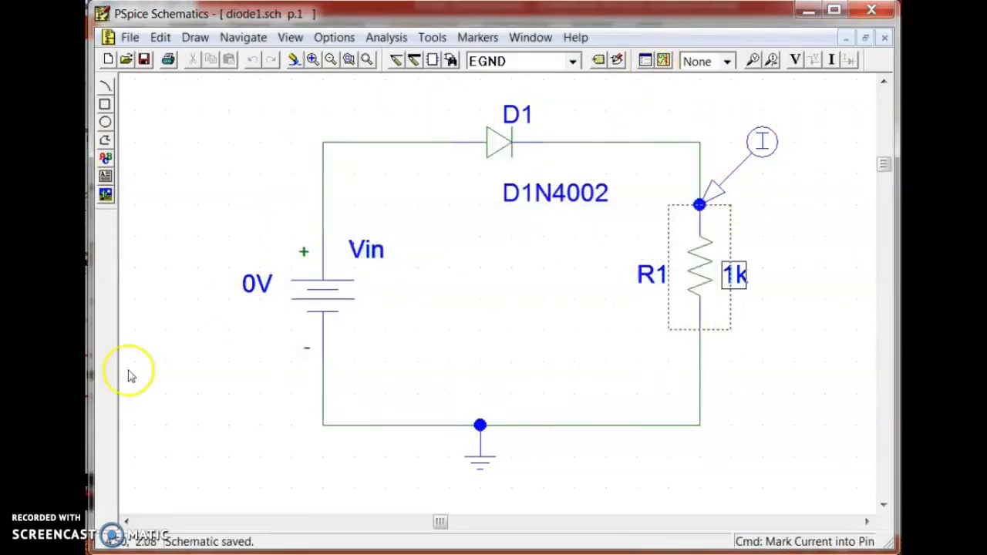
Simulate the schematic, view the plot of resistor current against Vin, and minimize the results window
left_click(646, 62)
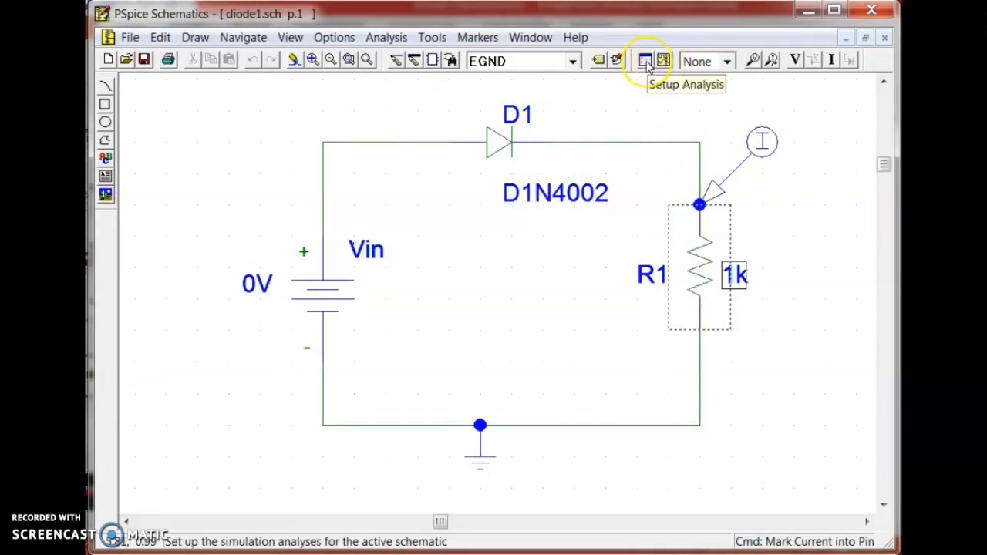
left_click(665, 62)
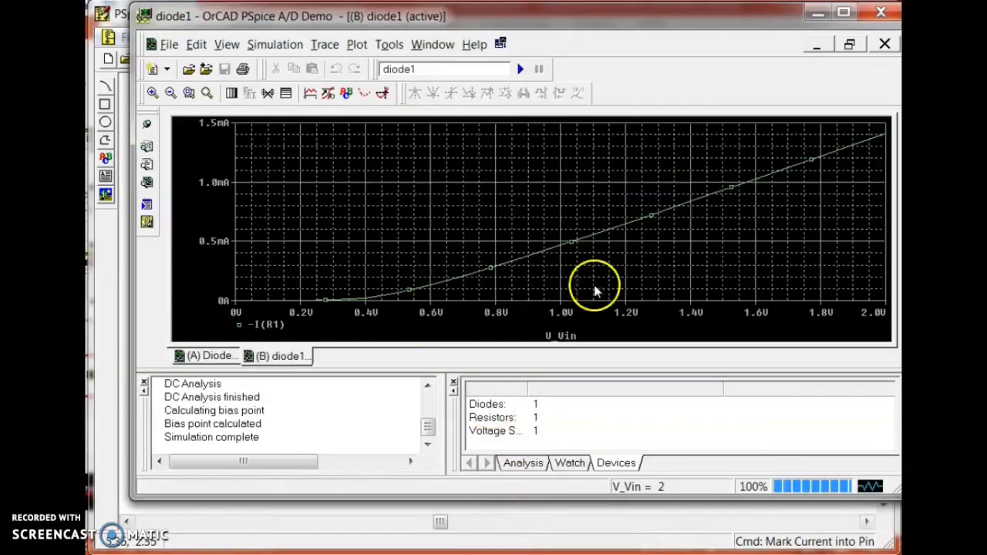
left_click_drag(669, 16, 651, 21)
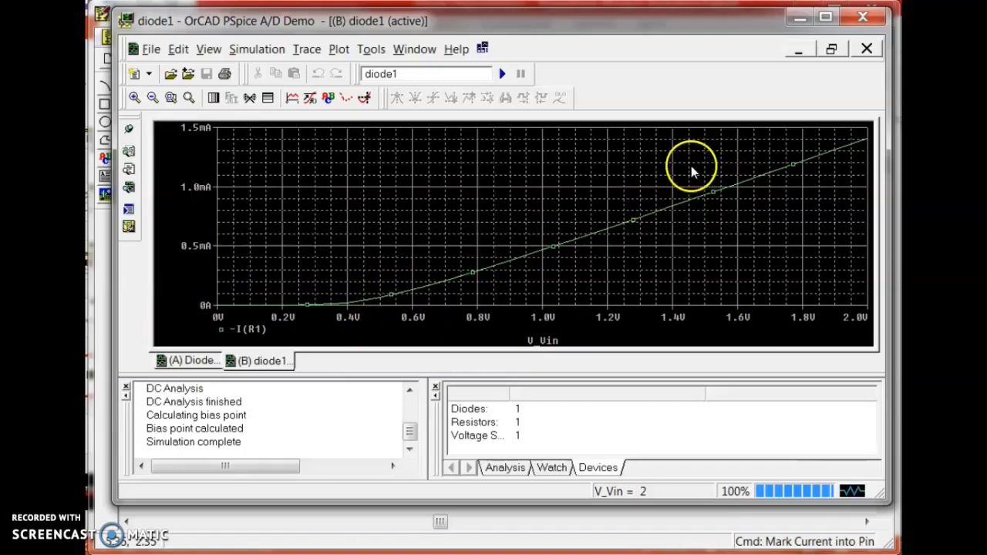
left_click(800, 21)
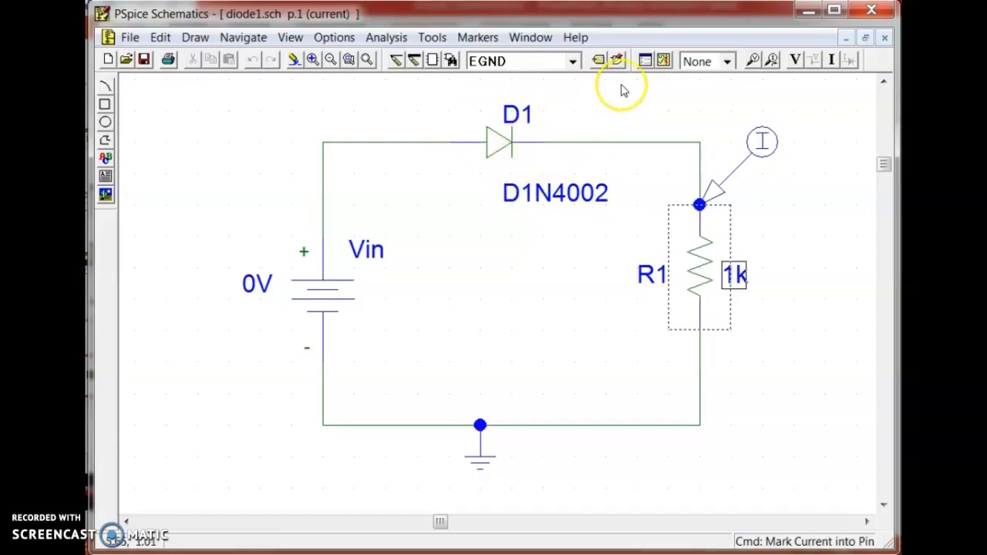
Add and enable a nested temperature sweep to the DC sweep, octave type, from 20 to 60 with 10 points per octave
left_click(645, 62)
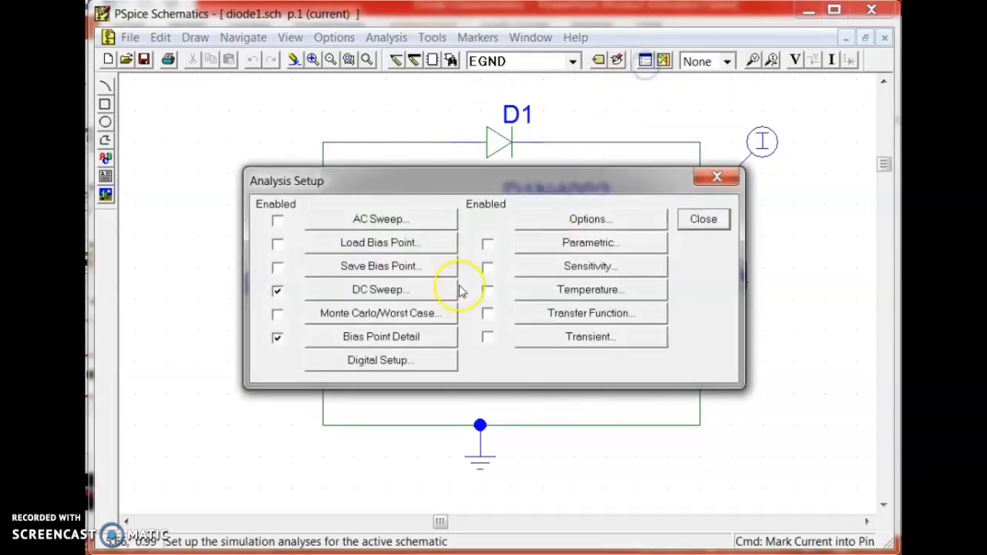
left_click(366, 290)
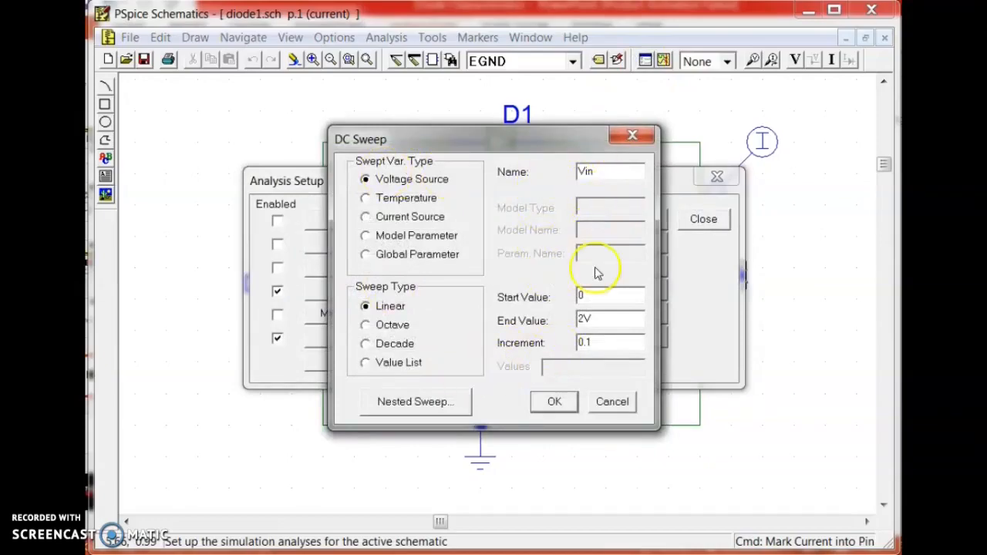
left_click(414, 402)
left_click_drag(473, 66, 635, 119)
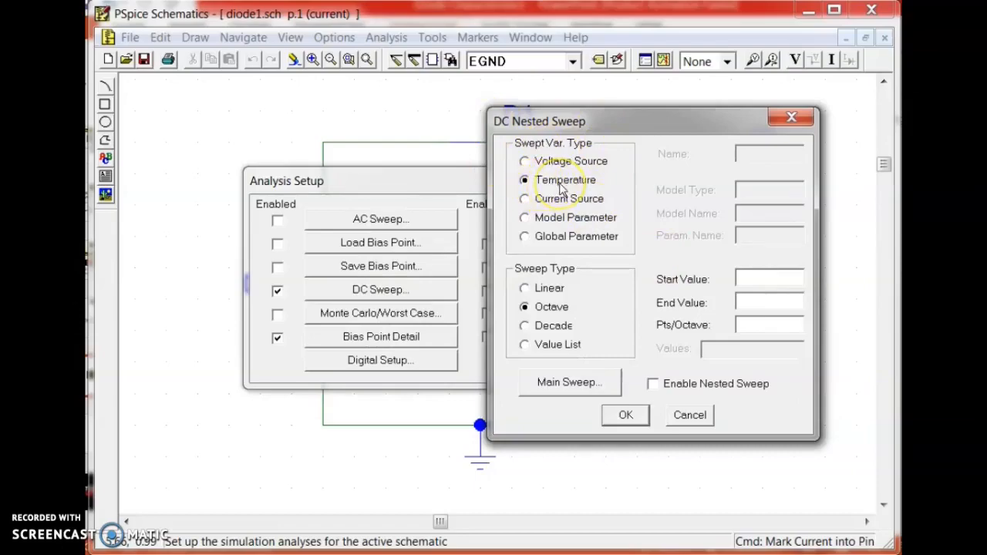
left_click_drag(575, 129, 560, 166)
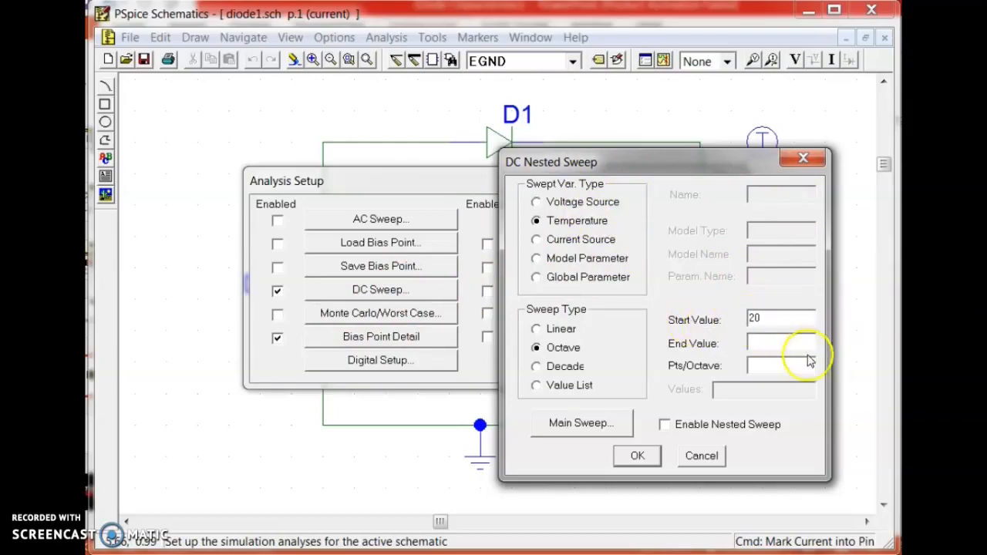
left_click(785, 343)
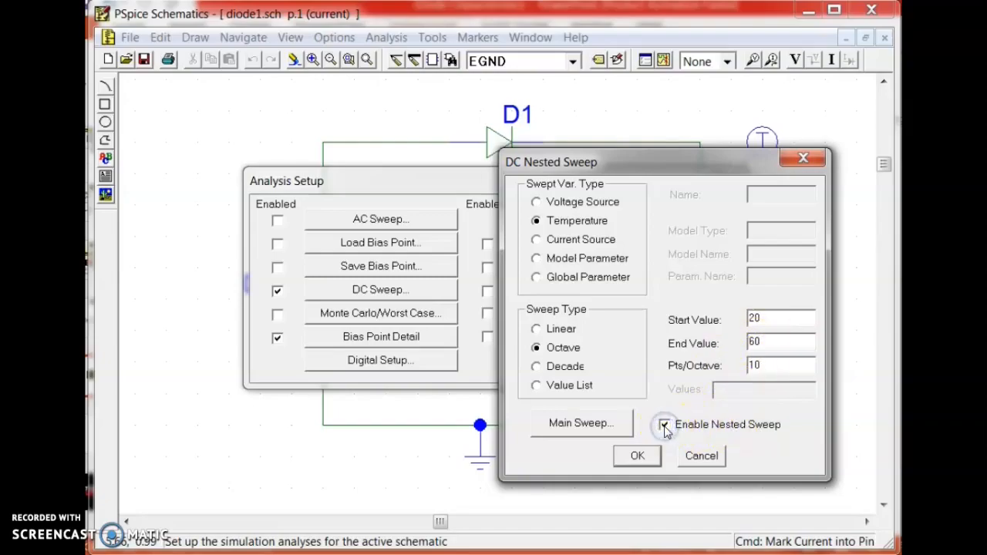
left_click(637, 459)
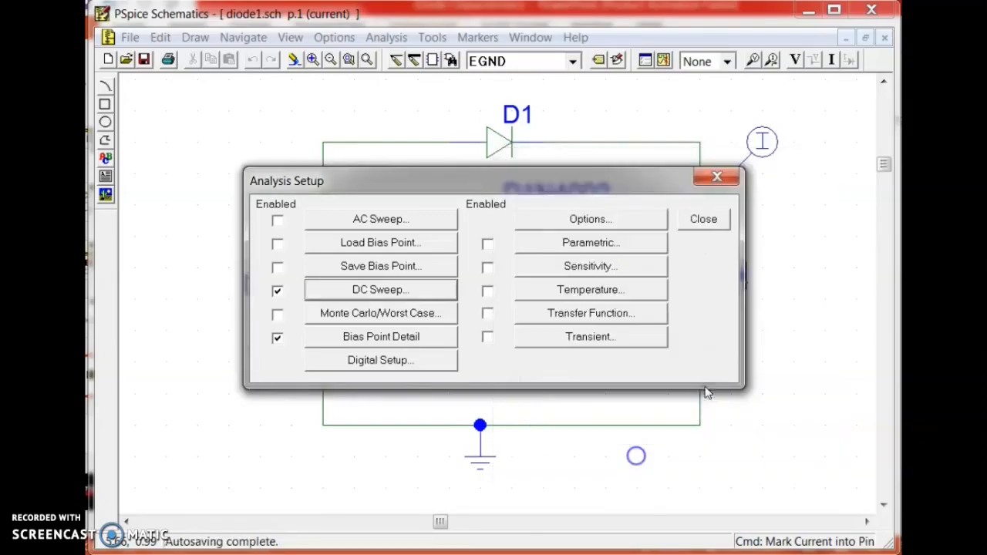
left_click(705, 230)
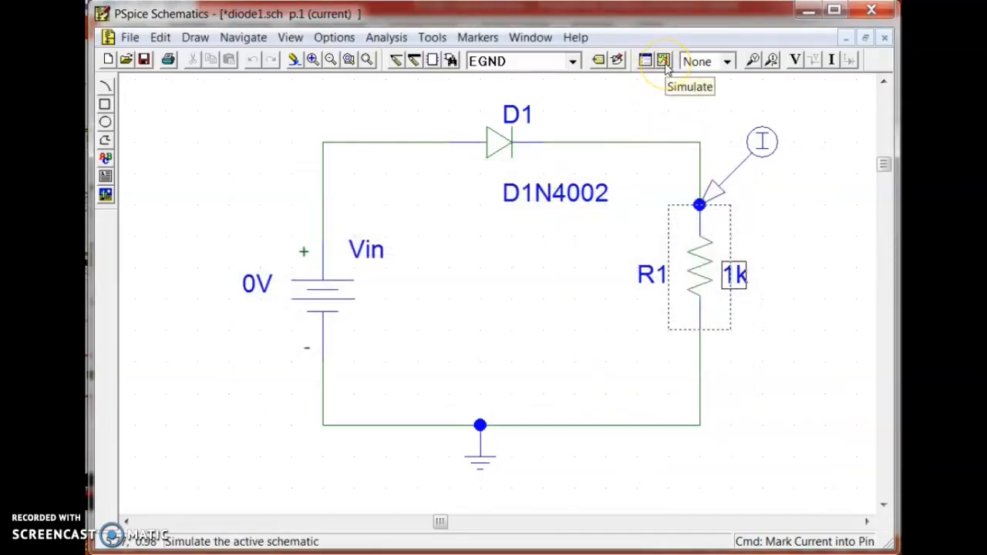
Simulate again with the nested temperature sweep, view the family of current curves, and minimize the results window
left_click(664, 62)
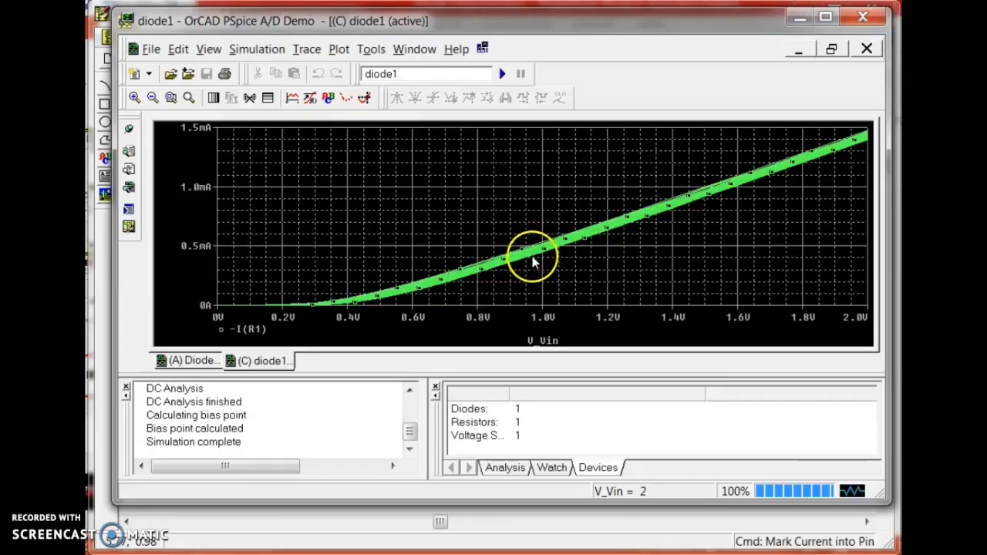
left_click(800, 27)
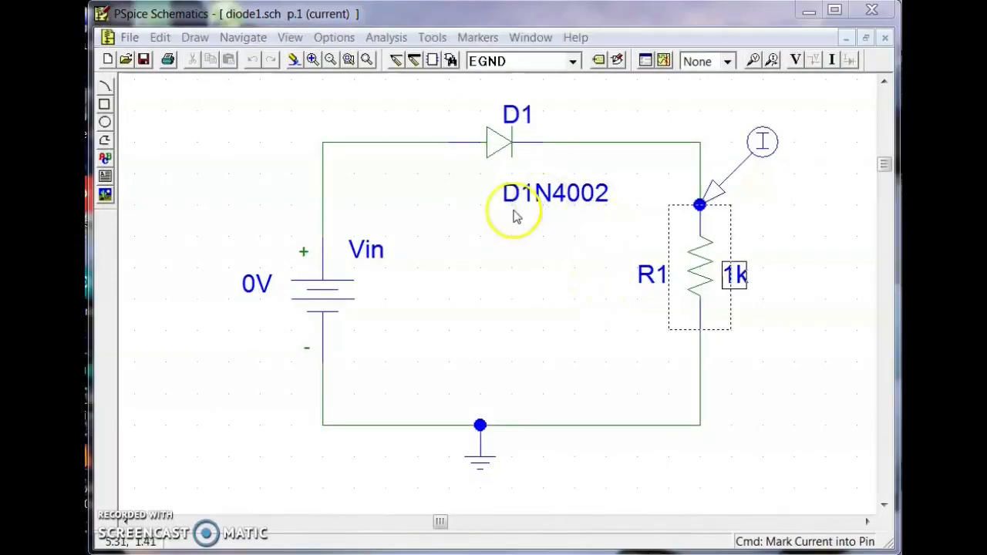
Replace diode D1 with a new D1N4002 rotated 180 degrees, placed in the same gap of the upper wire
left_click(498, 141)
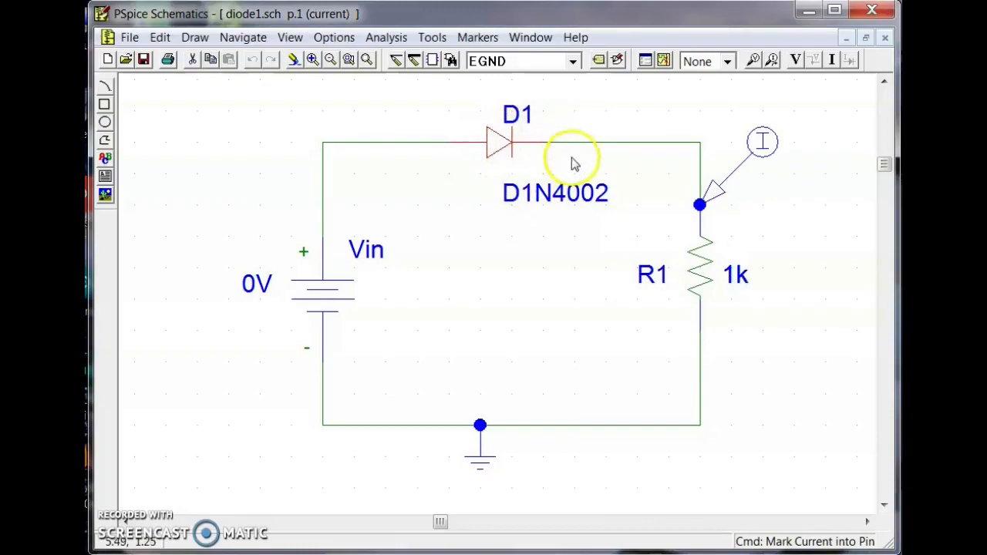
key("Delete")
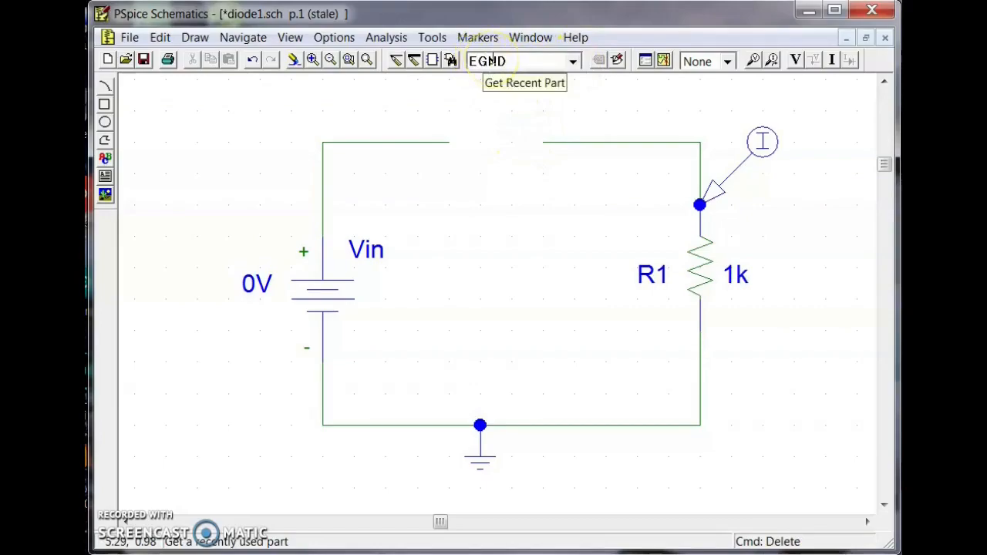
left_click(575, 63)
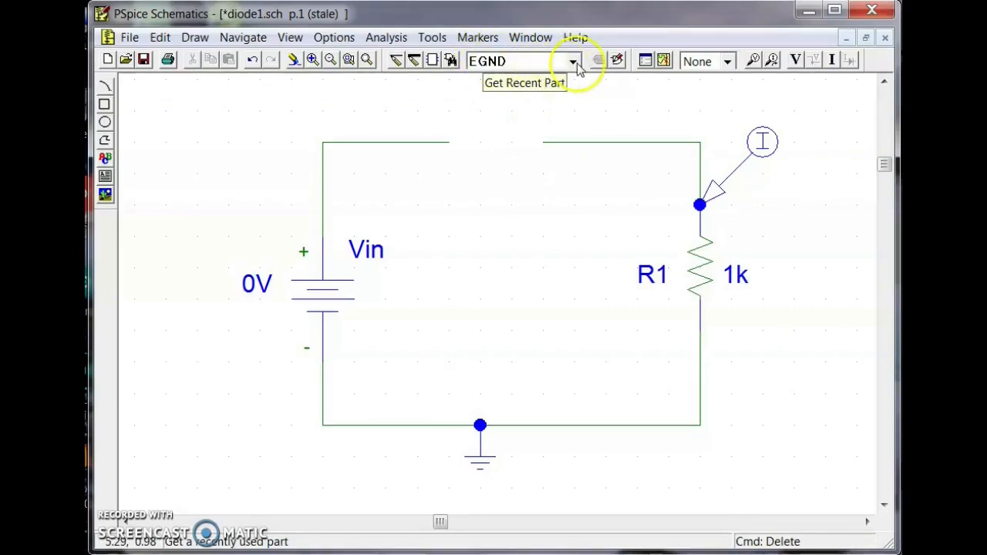
left_click(575, 65)
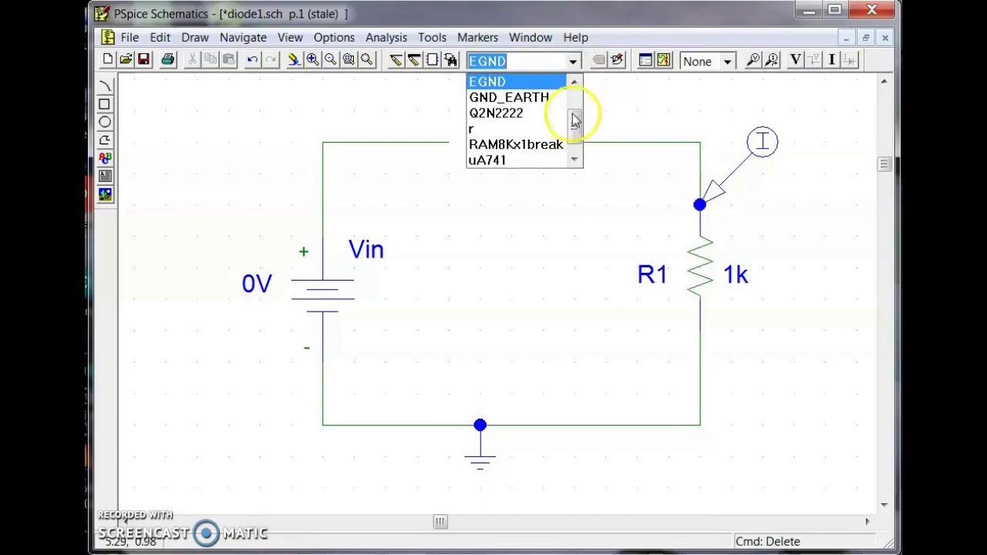
left_click(574, 82)
left_click(575, 82)
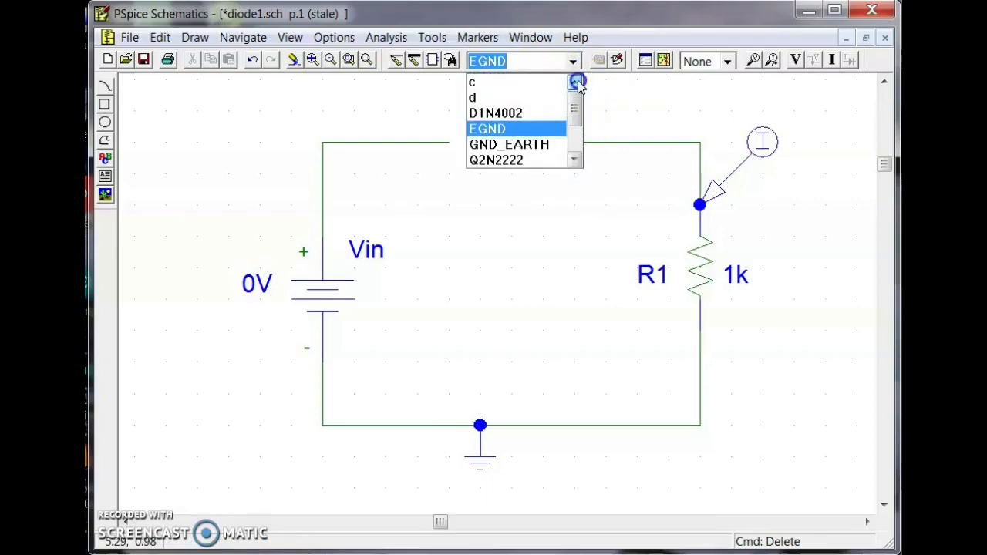
left_click(509, 114)
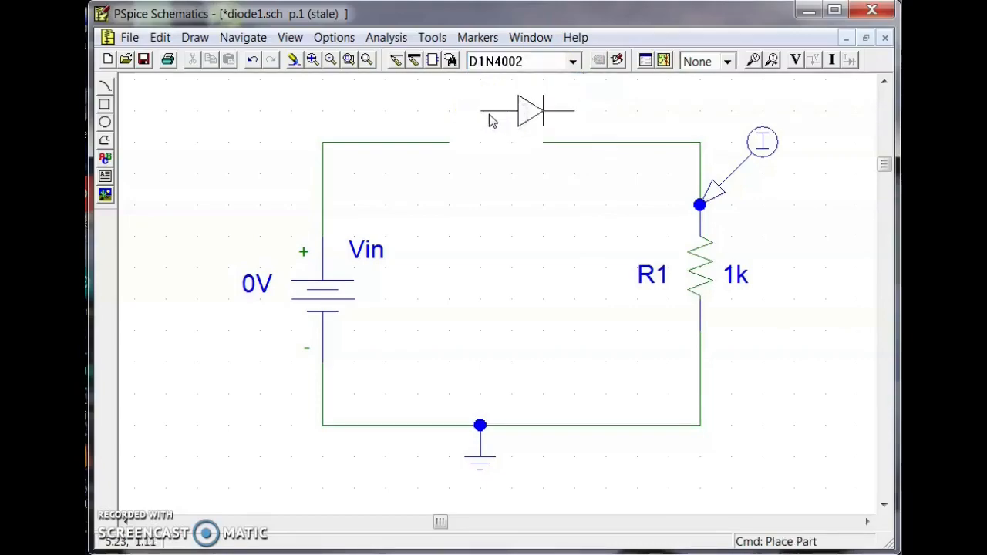
left_click(476, 221)
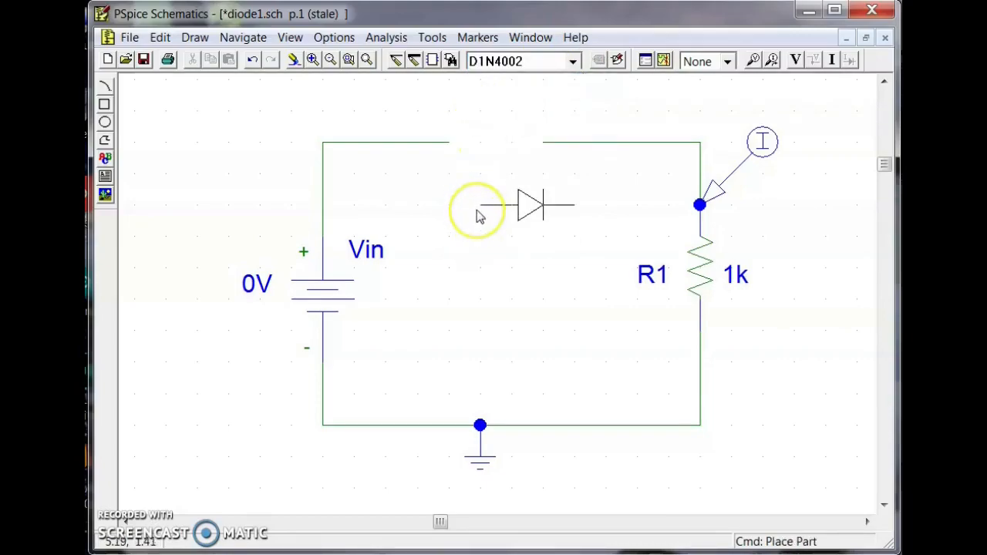
key("ctrl+r")
key("ctrl+r")
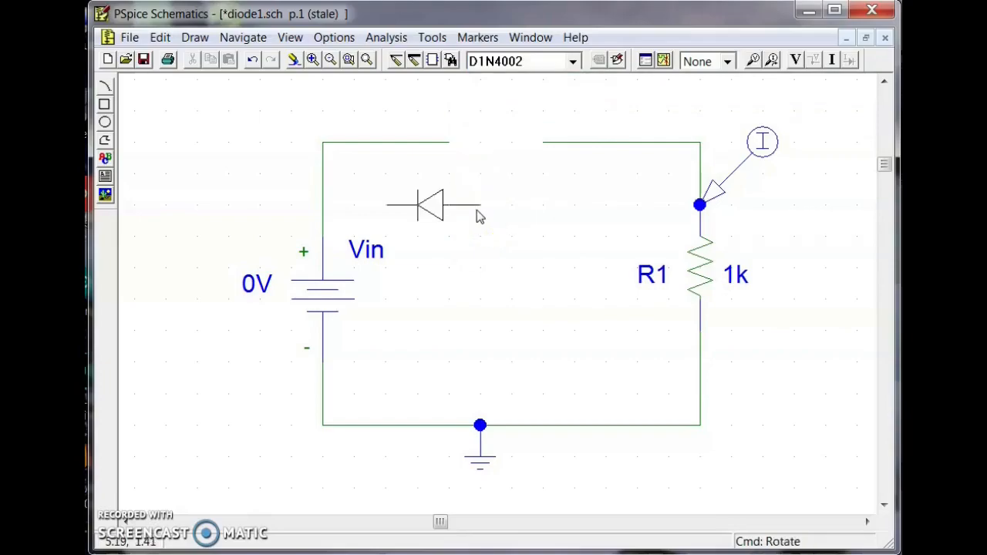
left_click(547, 159)
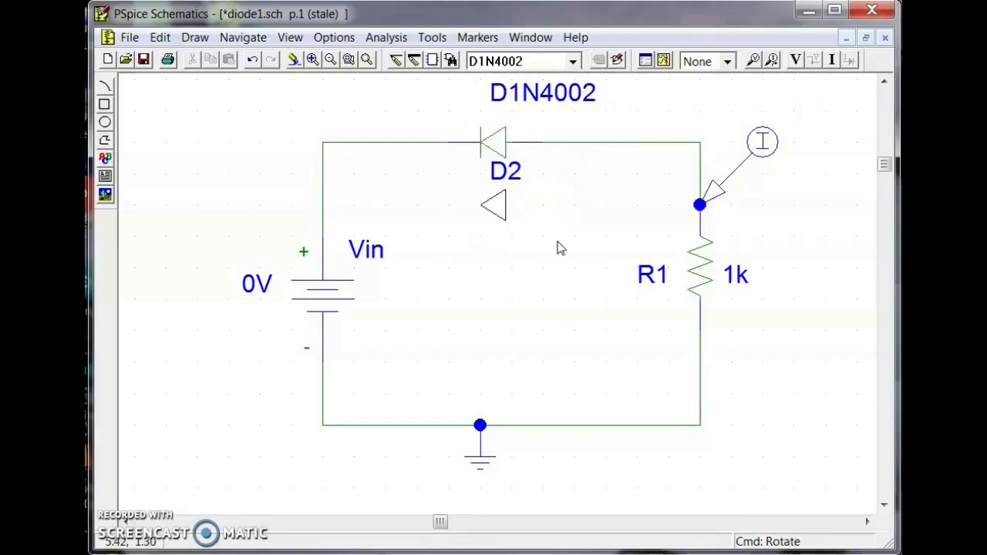
Finish placing the reversed diode and move its D1N4002 label so it is centred above the symbol
right_click(507, 233)
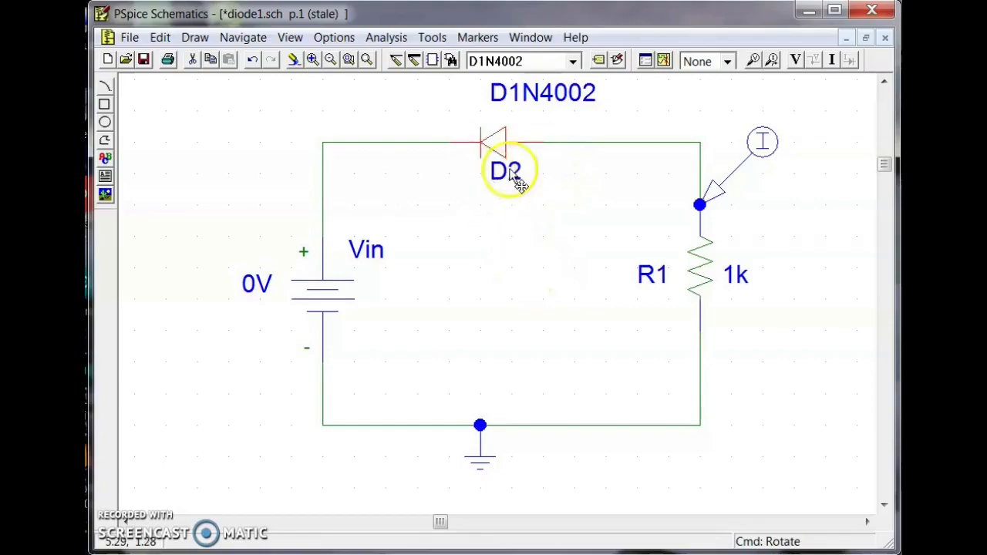
left_click_drag(558, 97, 526, 97)
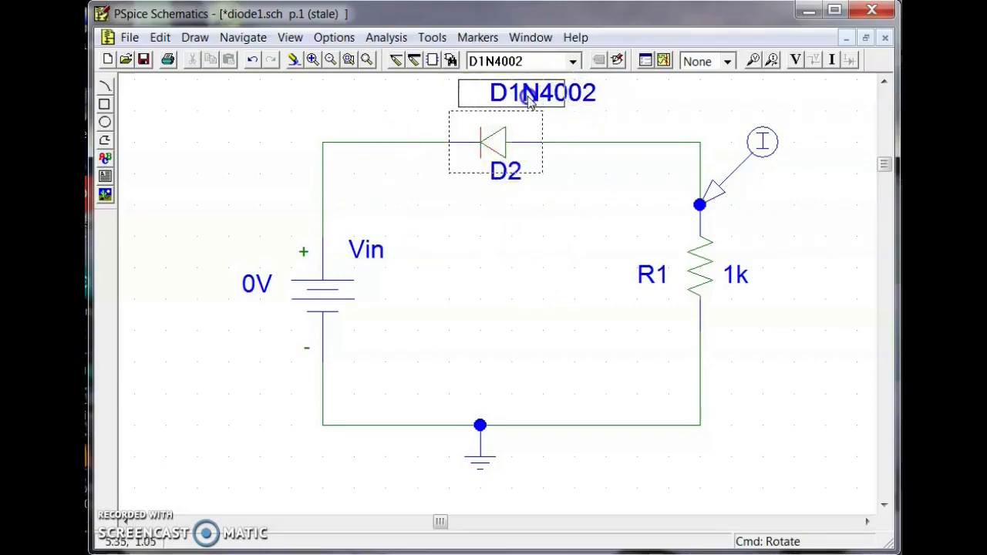
left_click(595, 284)
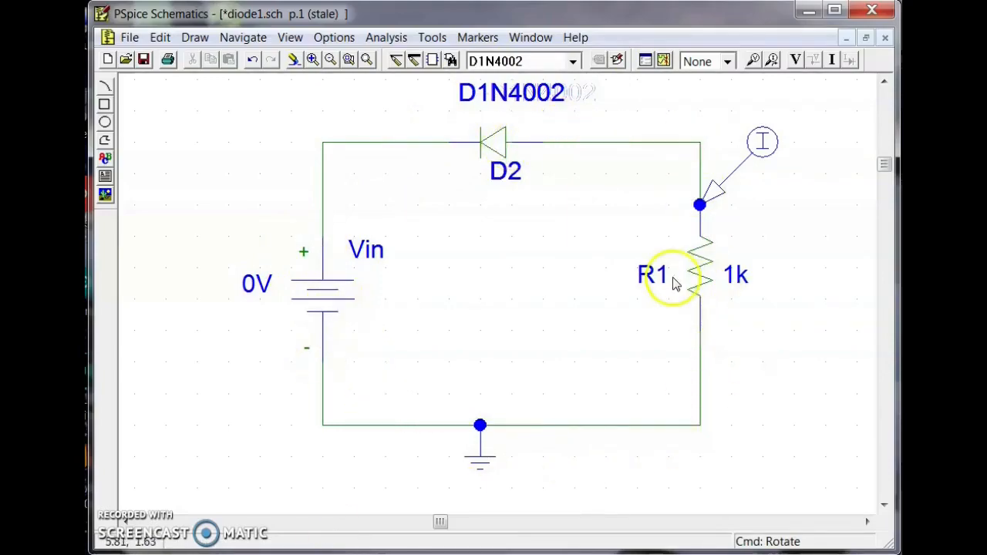
Set the linear DC sweep of Vin to run from 0 to -20V in increments of 2, with the nested temperature sweep disabled
left_click(644, 63)
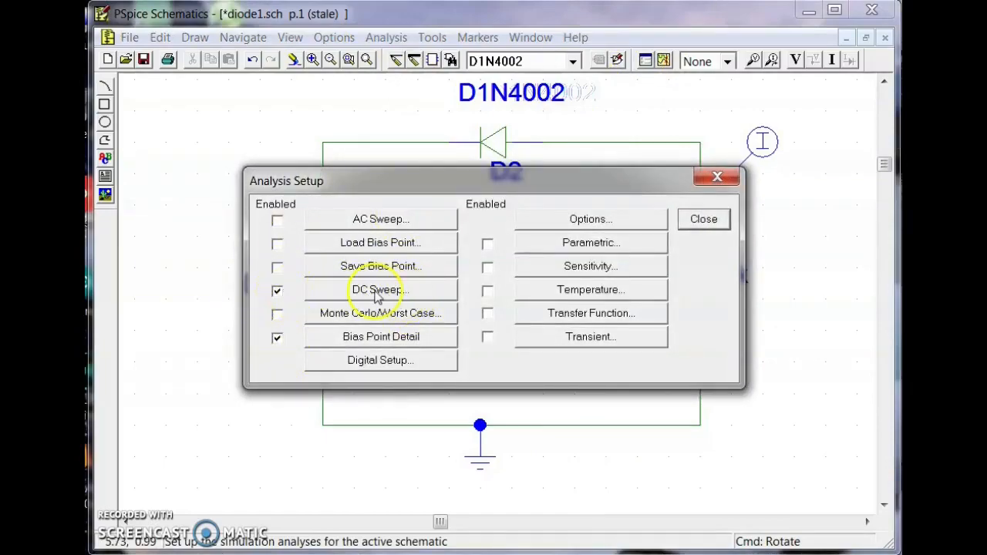
left_click(377, 289)
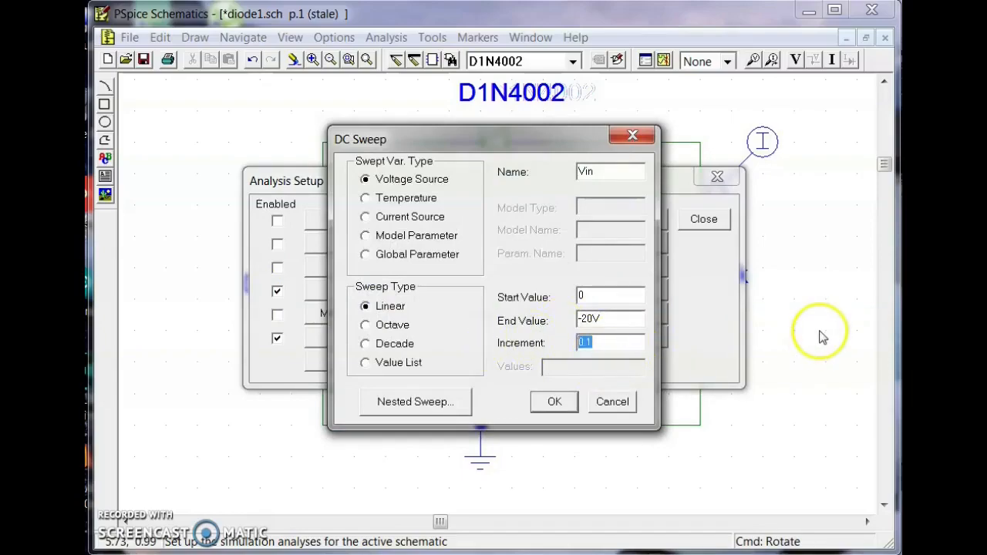
type("2")
left_click(409, 404)
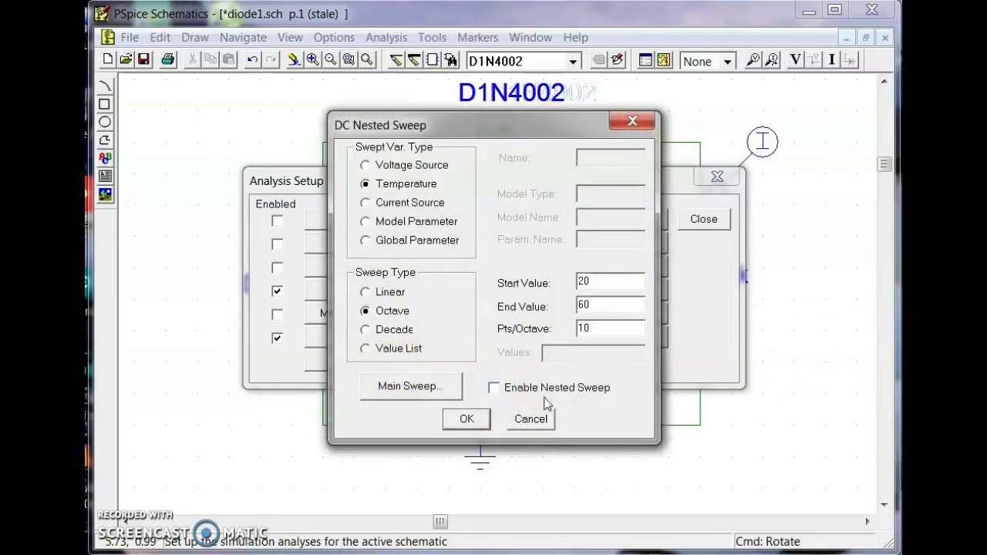
key("Return")
left_click(375, 291)
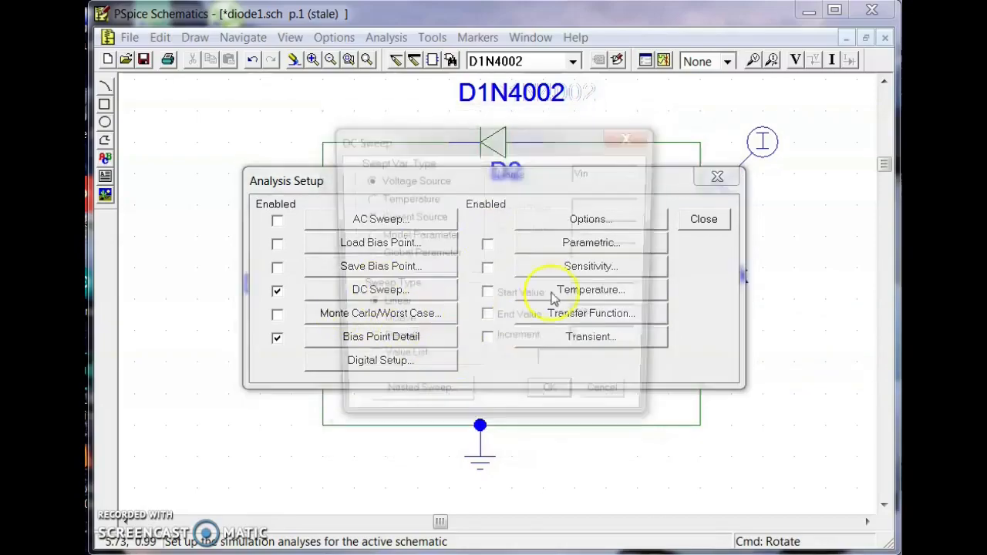
left_click(555, 401)
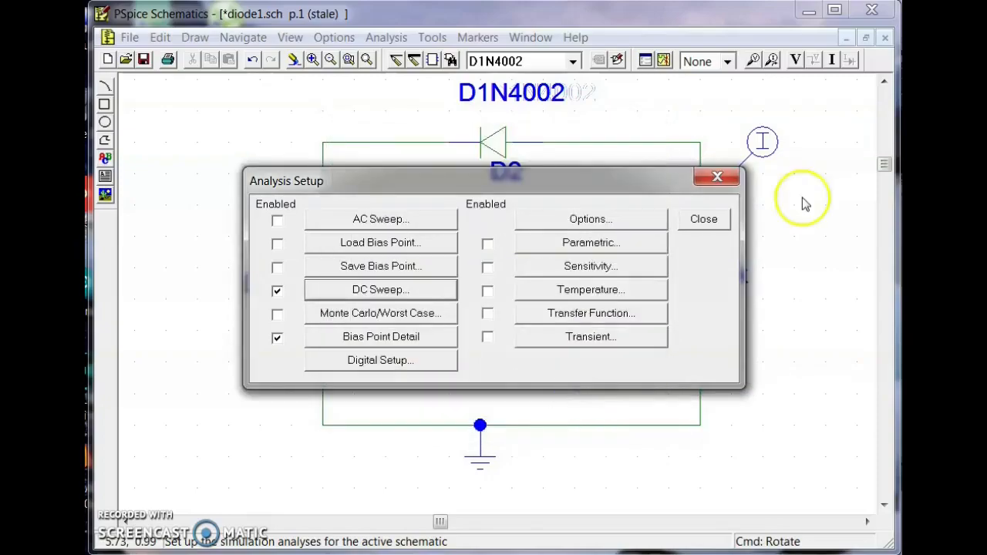
left_click(701, 225)
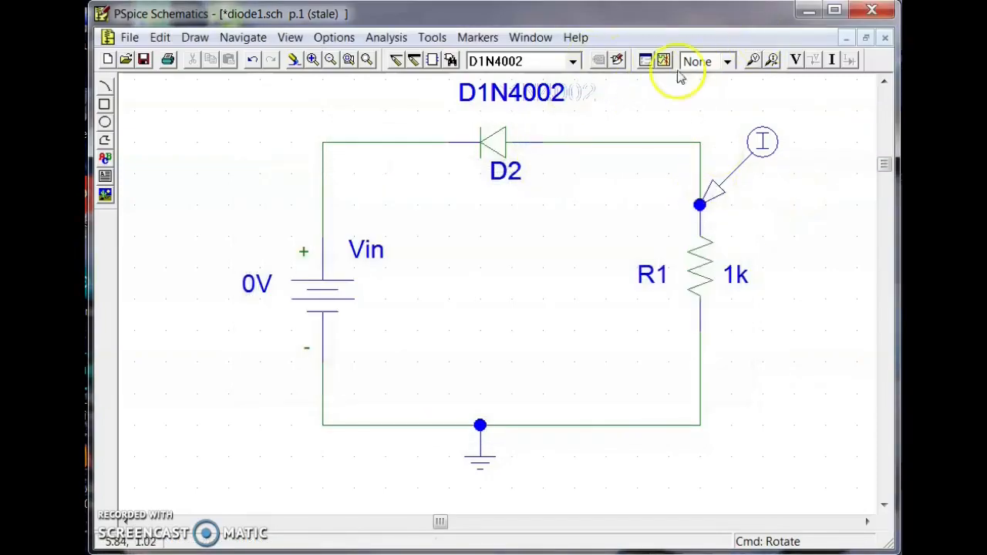
Save and simulate the reversed-diode schematic, view the resistor current against Vin, and minimize the results window
left_click(129, 37)
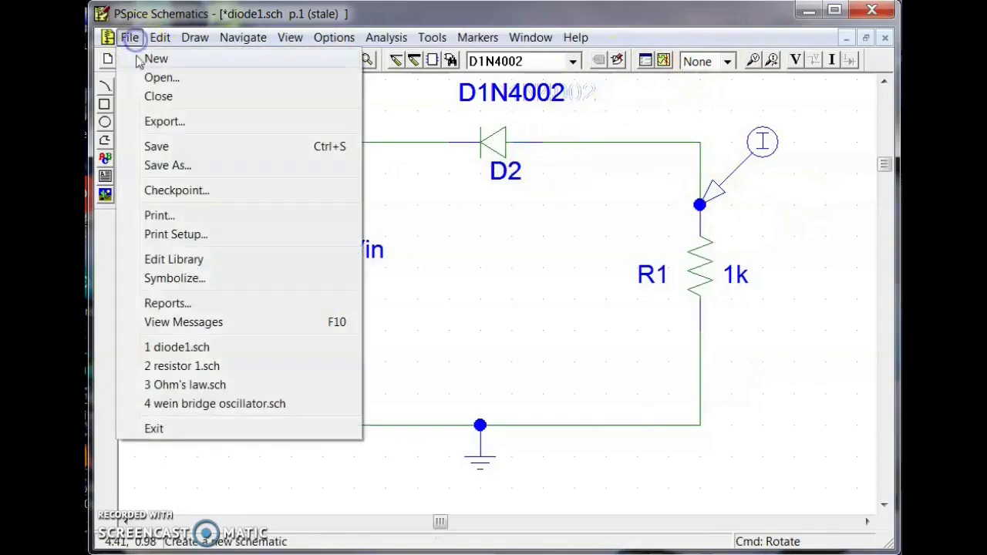
left_click(160, 145)
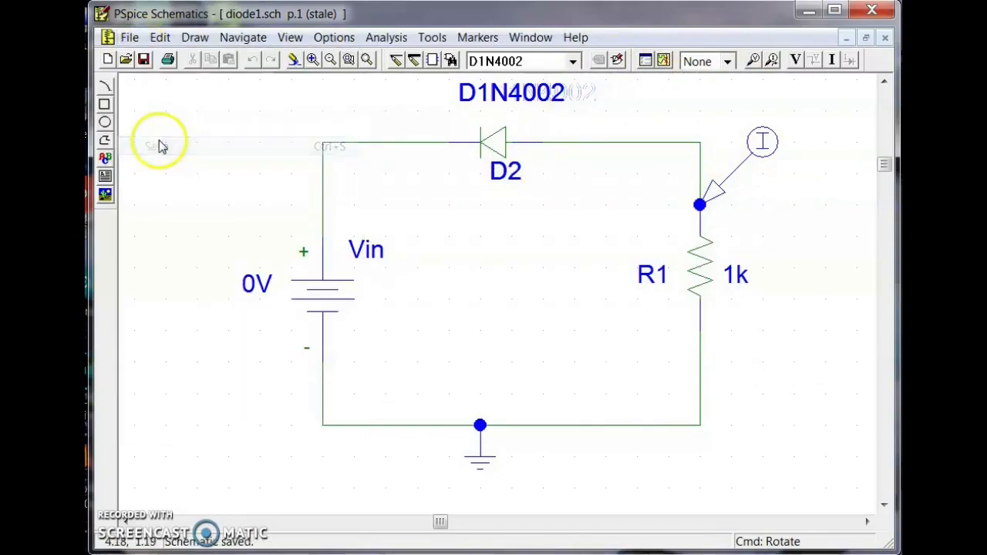
left_click(663, 62)
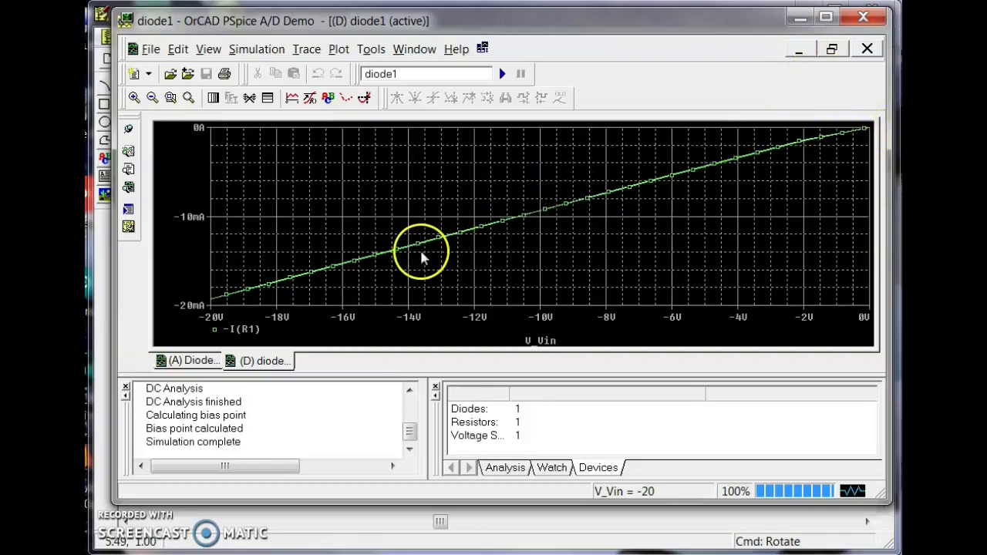
left_click(796, 22)
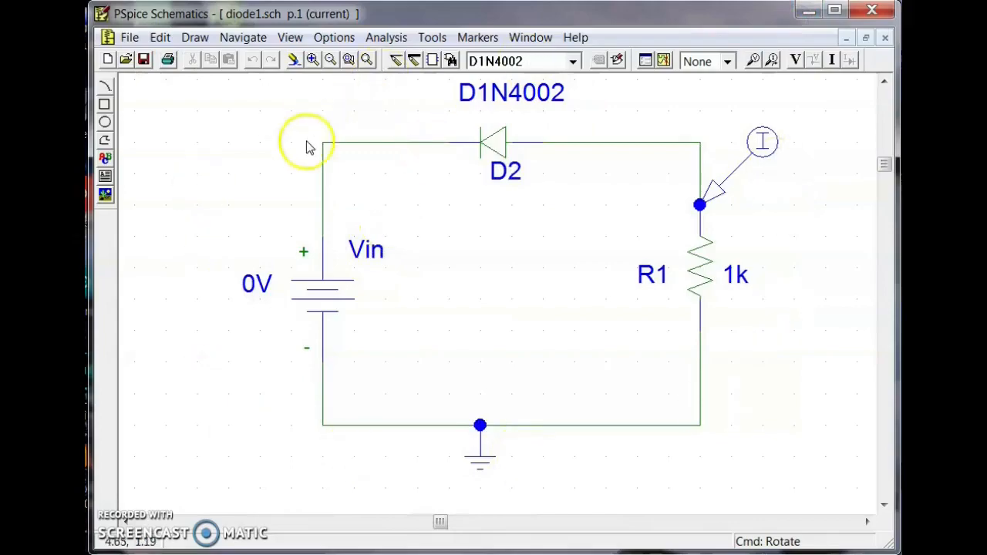